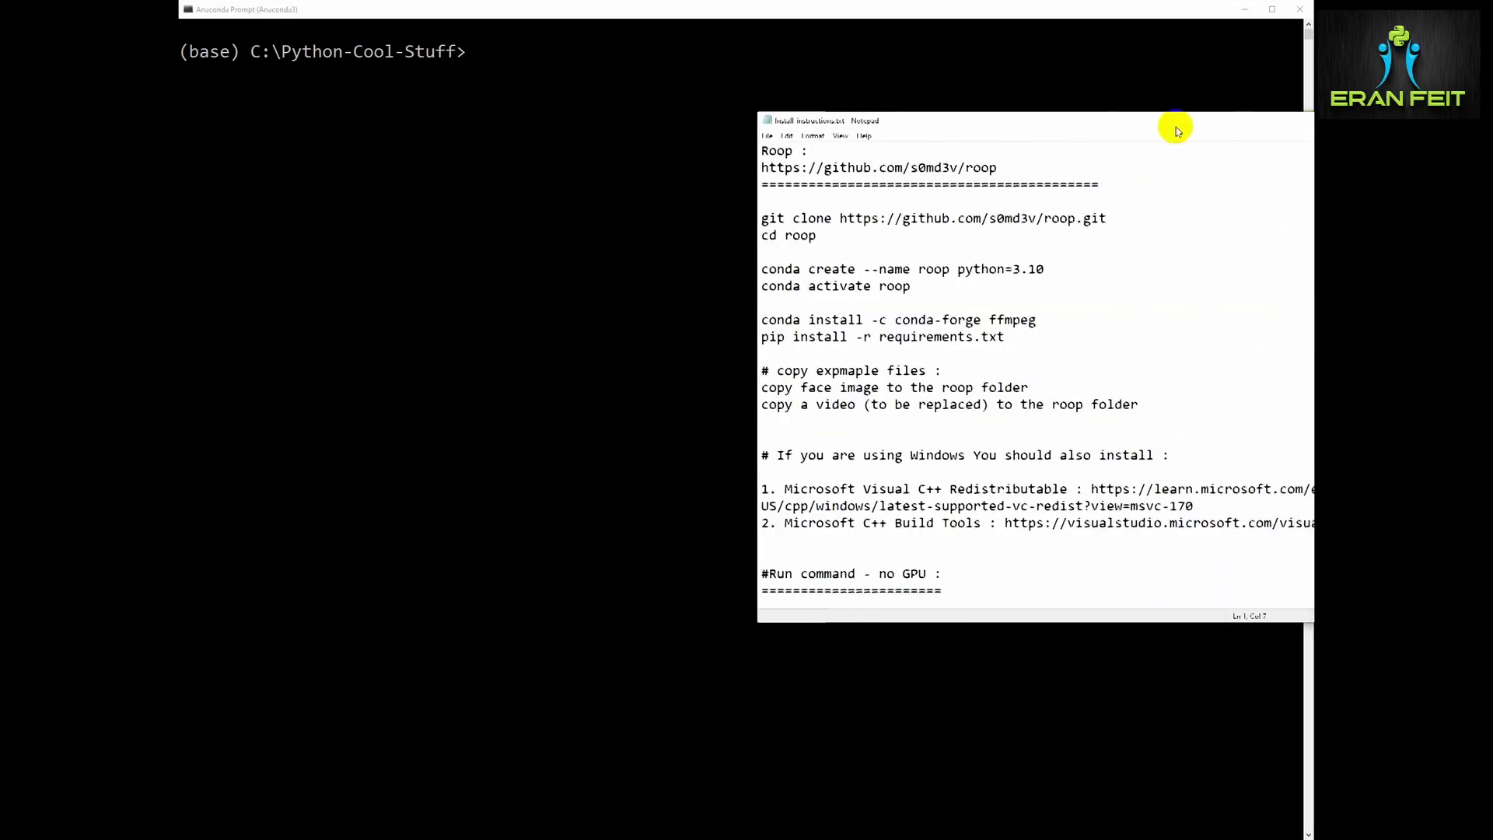
scroll(620, 283, down, 3)
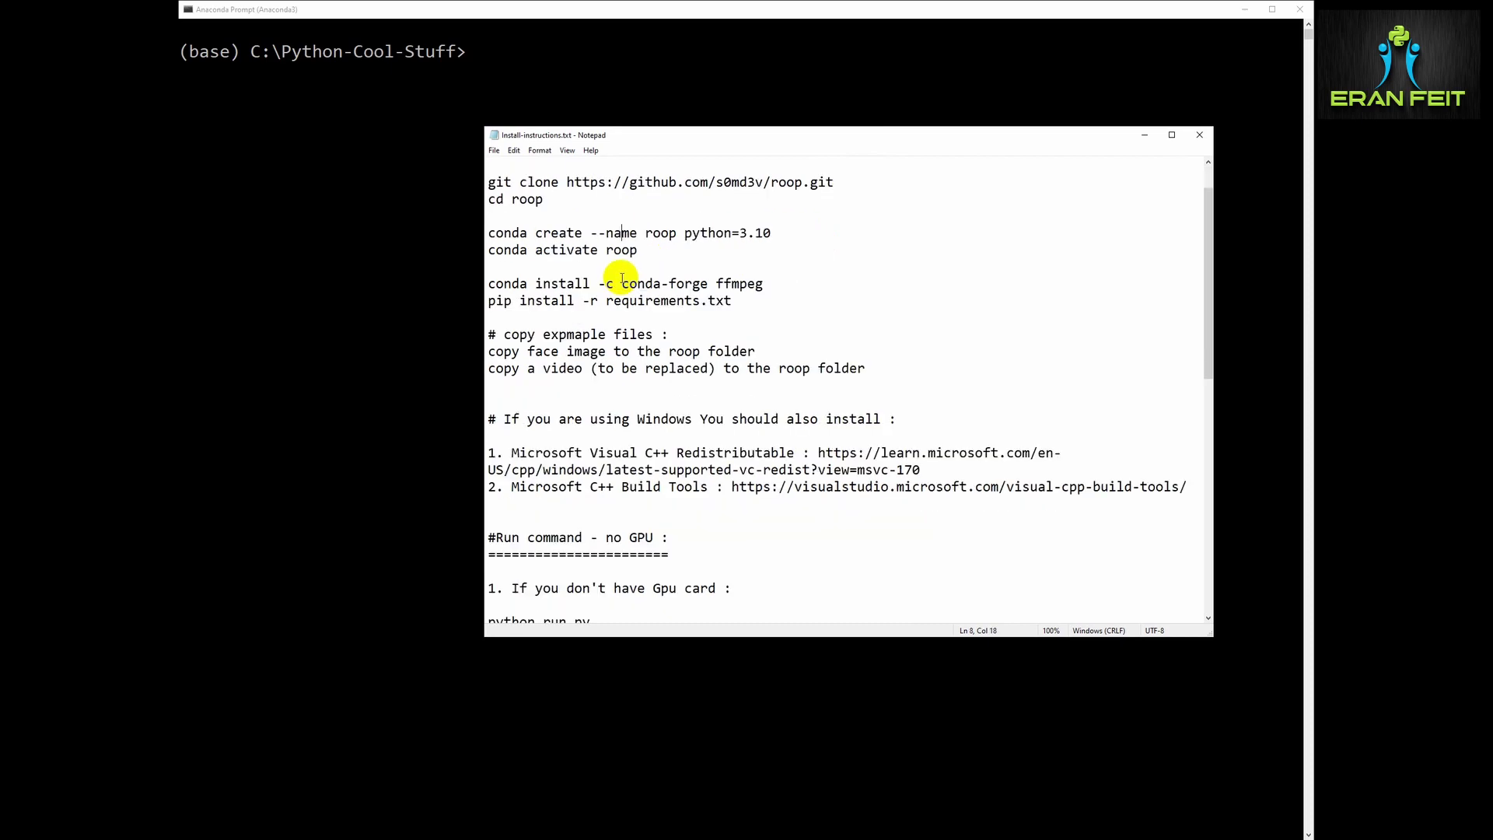
scroll(620, 283, down, 5)
scroll(620, 283, down, 4)
scroll(620, 283, up, 5)
scroll(619, 283, up, 5)
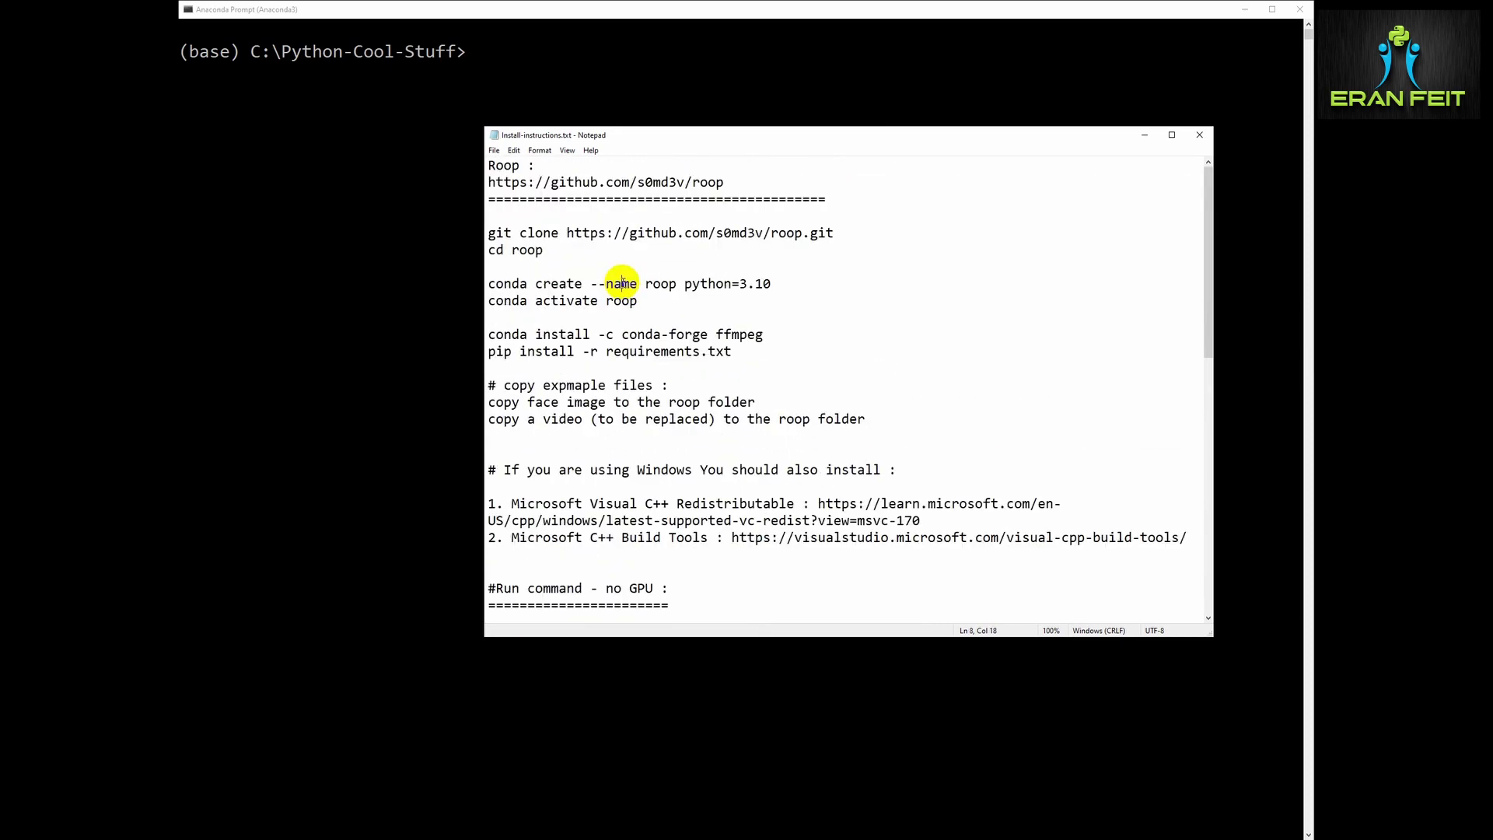
Select the git clone command for the Roop repository in the Notepad install notes
drag(834, 232, 488, 232)
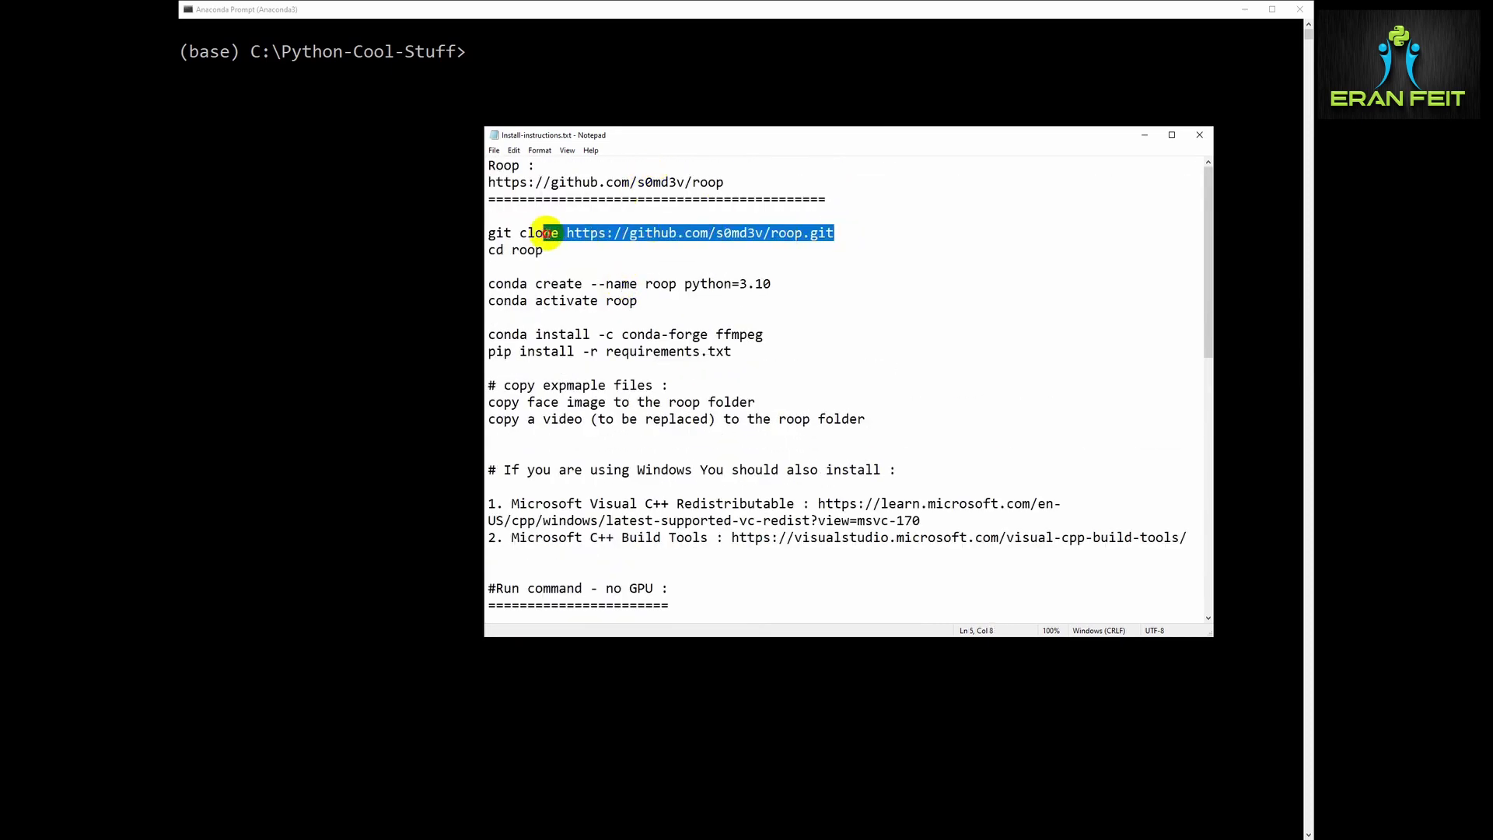
Clone the Roop repository, move into the roop folder and list its files
click(483, 64)
right_click(483, 64)
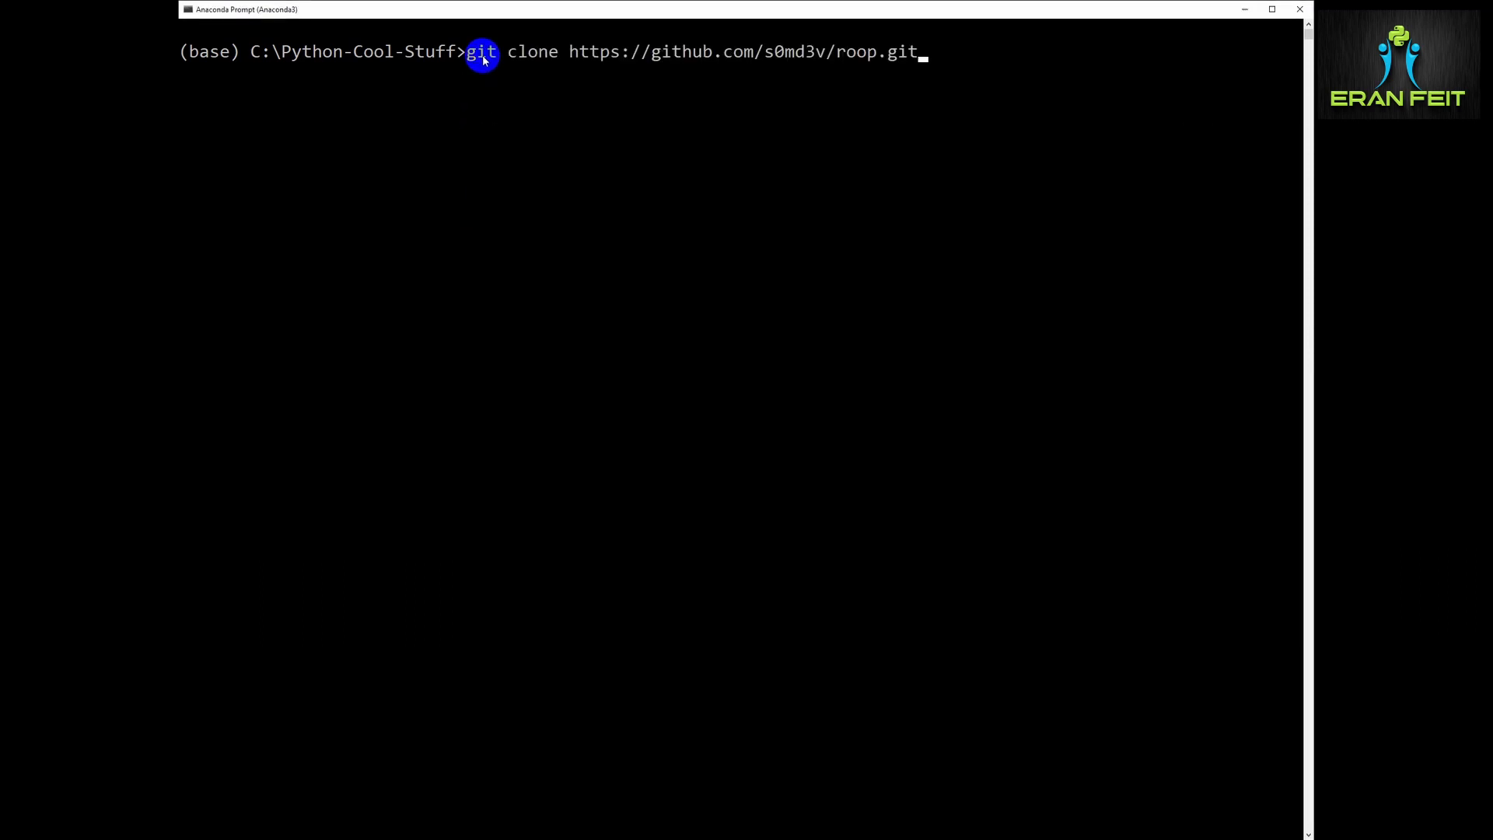
key(Return)
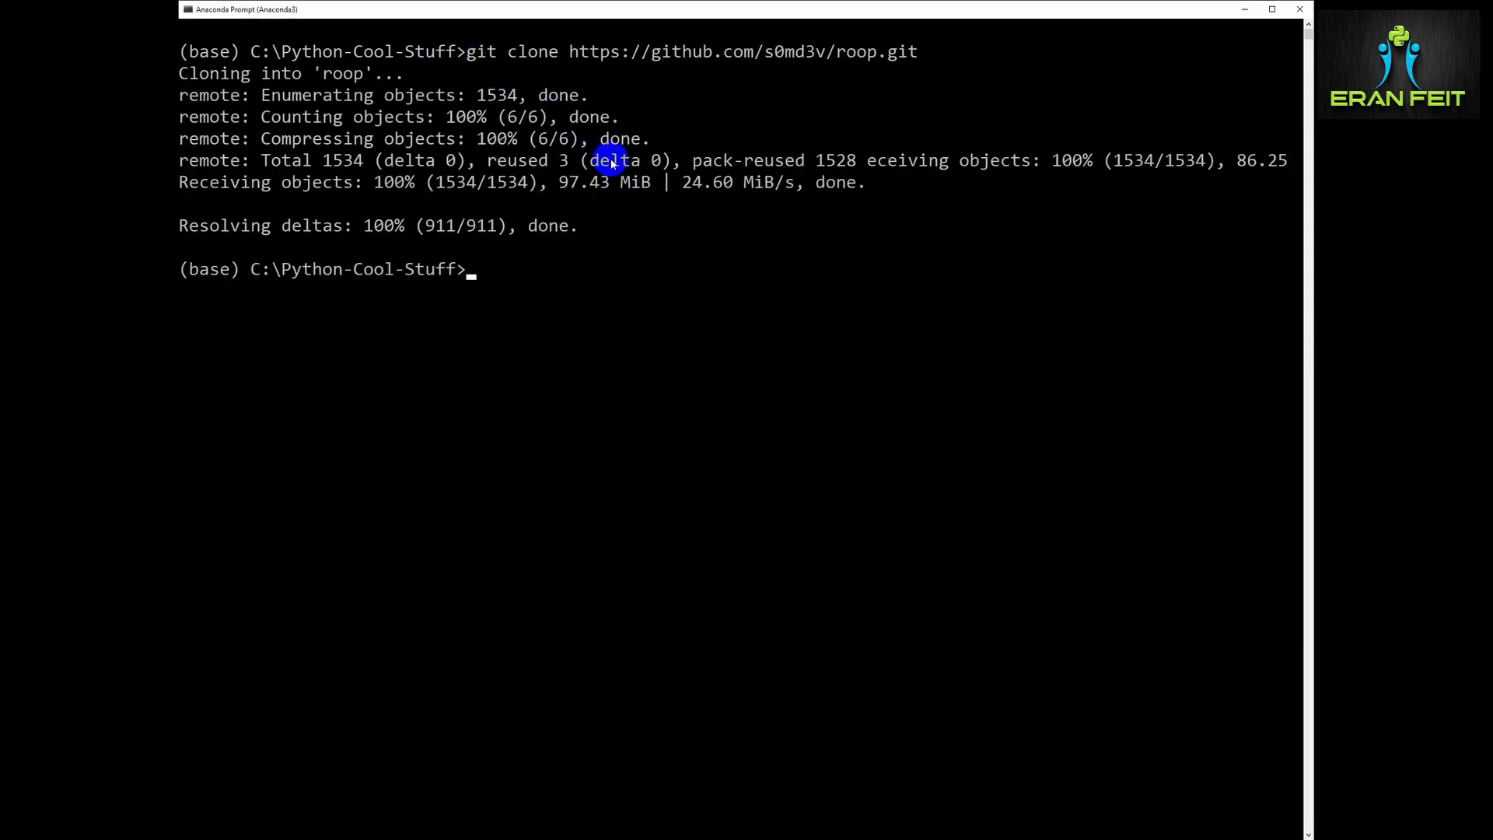
text(cd roop)
key(Return)
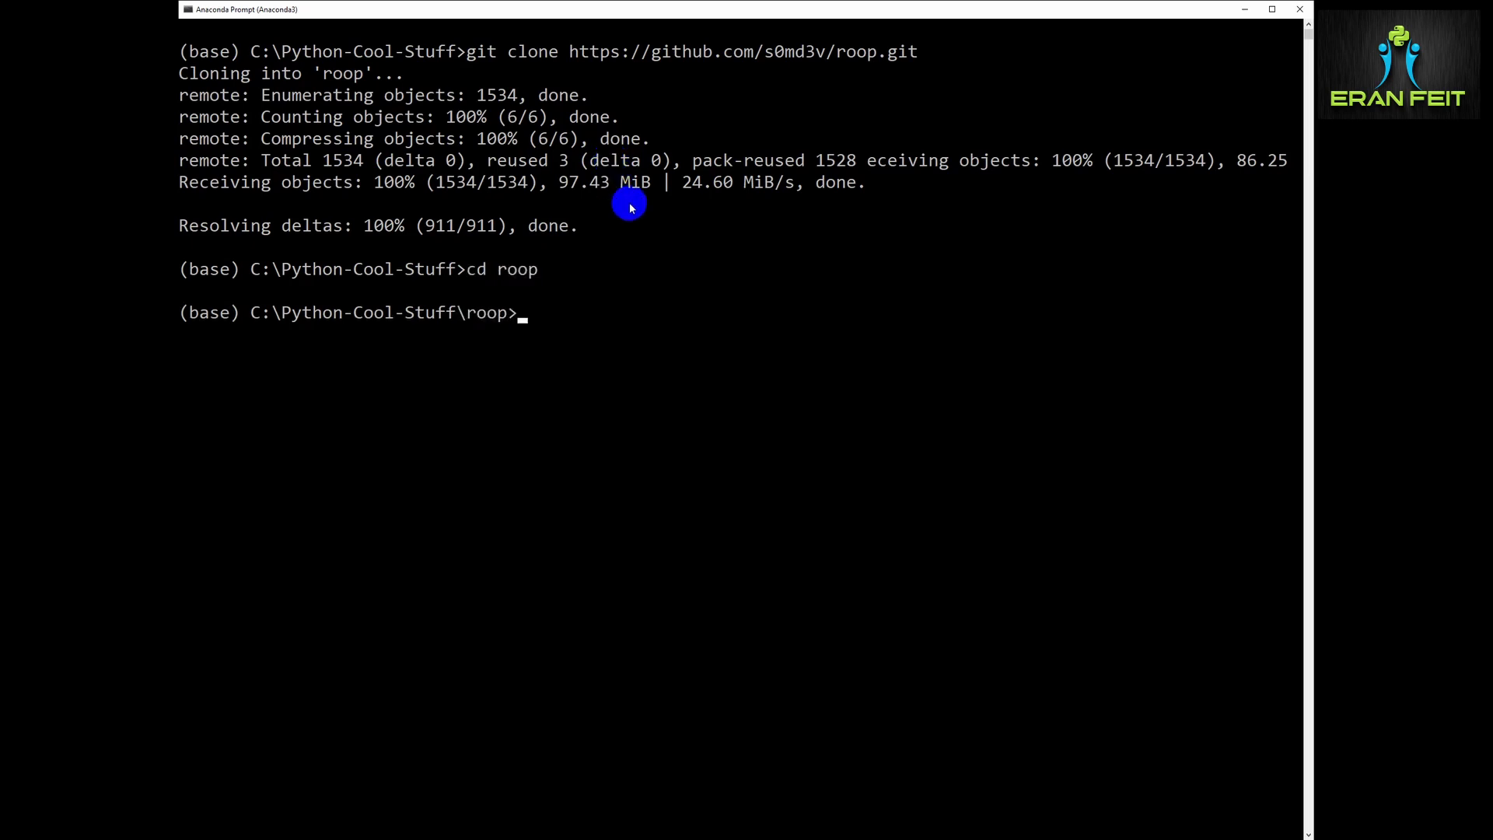
text(dir)
key(Return)
text(cls)
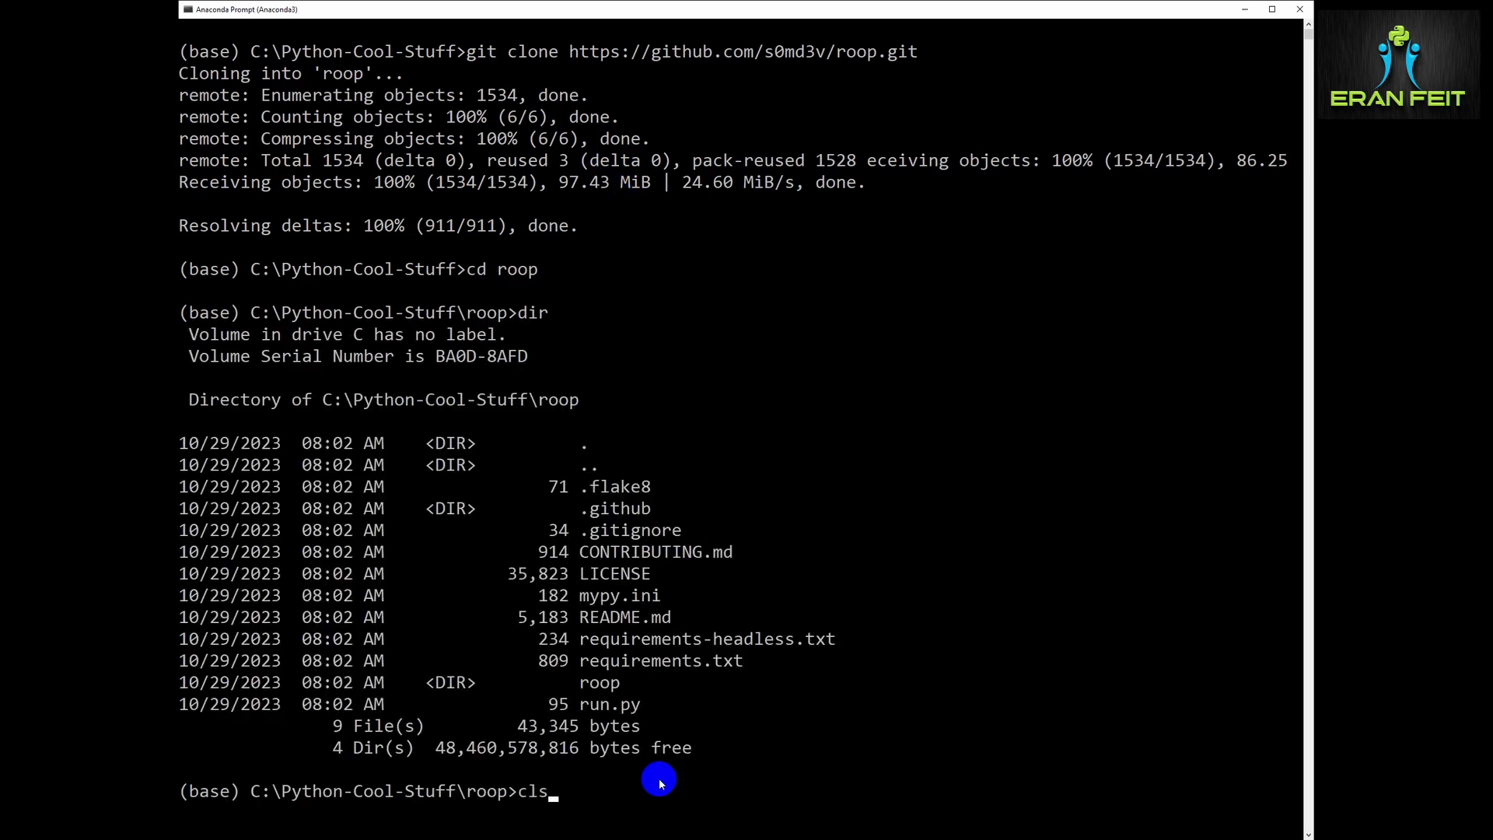
key(Return)
text(c)
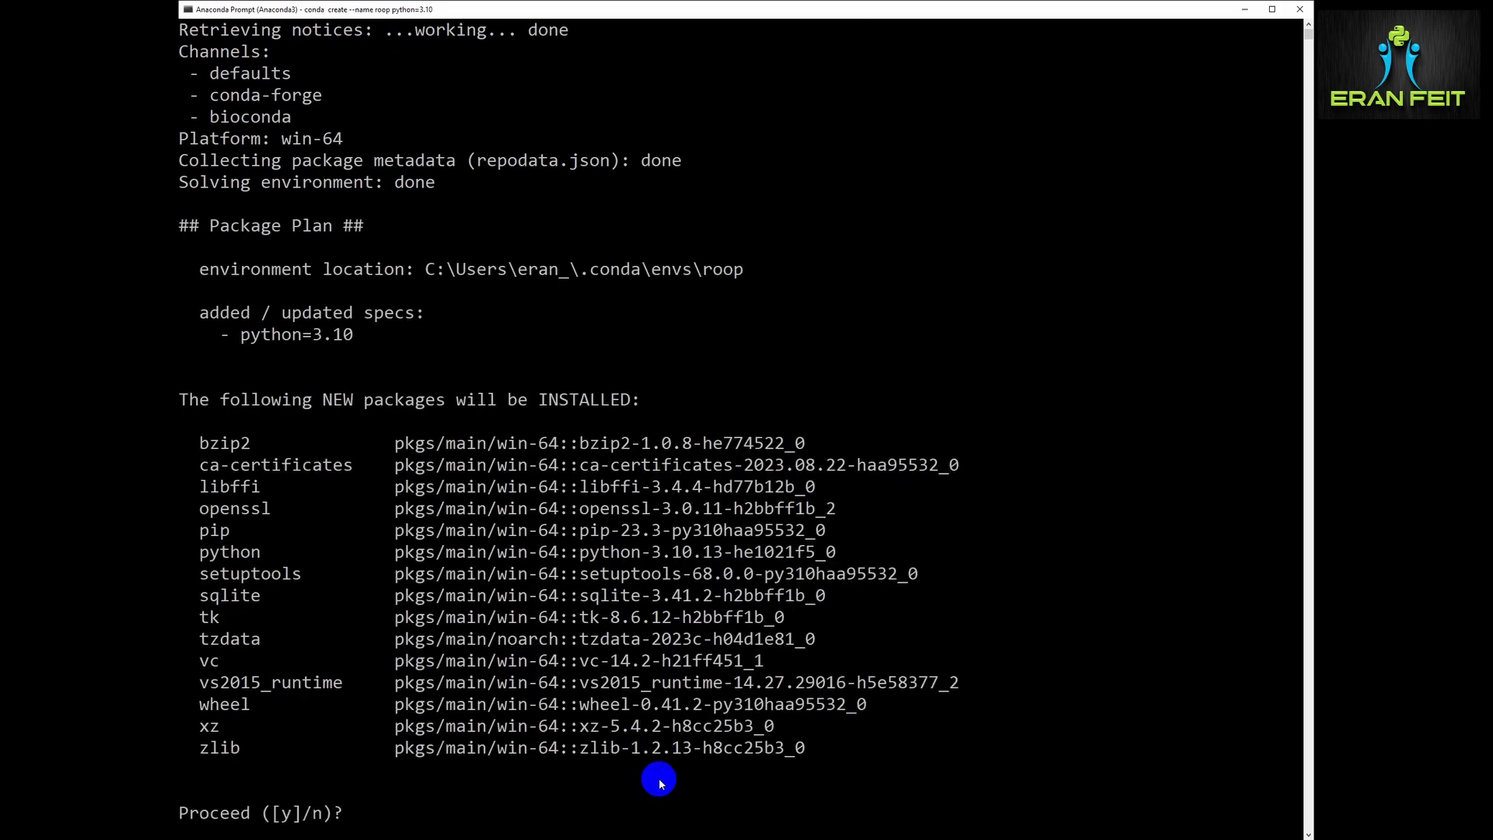
text(y)
Create the Python 3.10 conda environment 'roop' and activate it
key(Return)
text(conda activate roop)
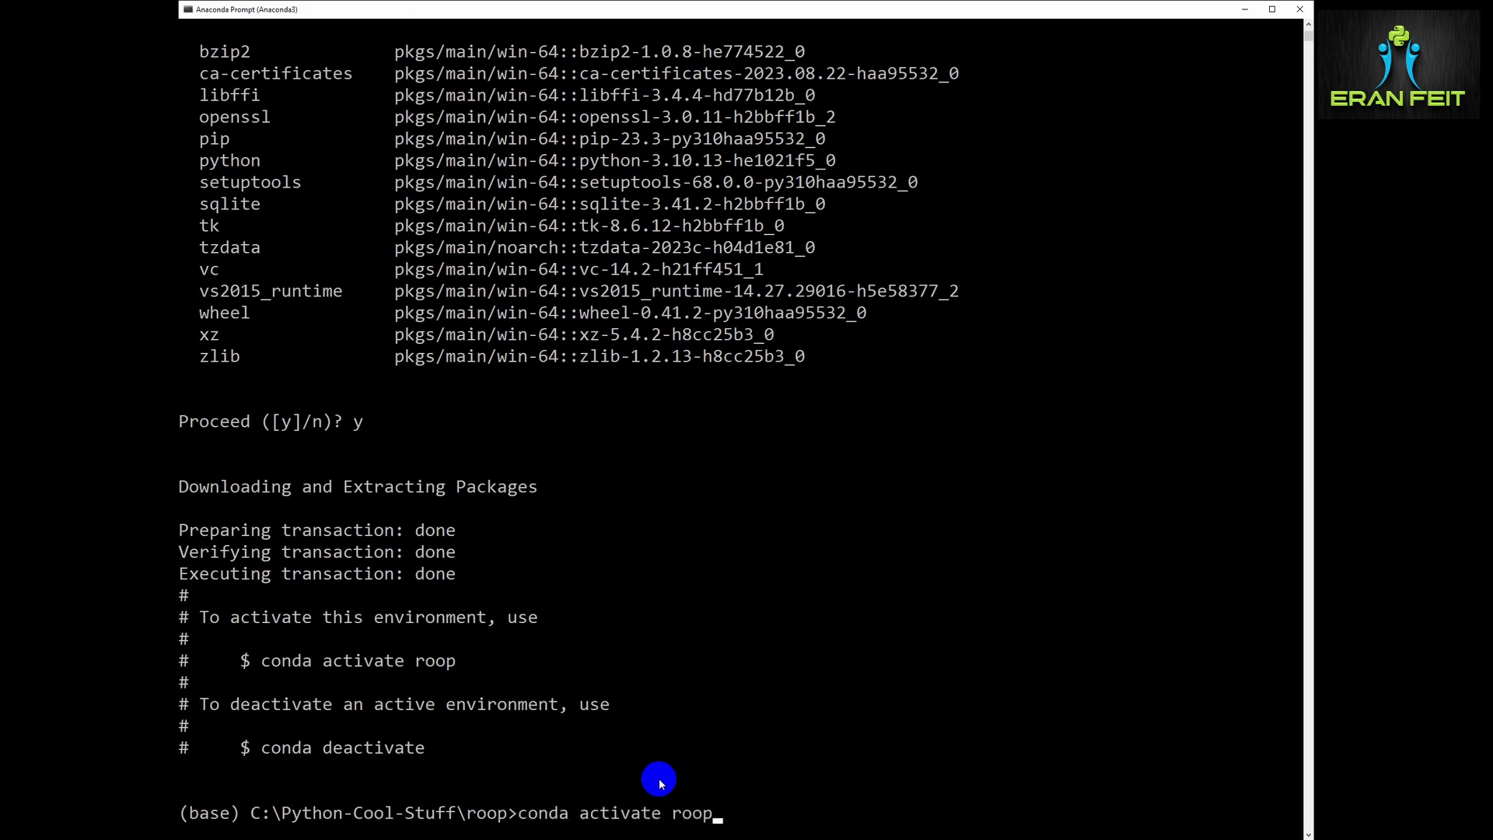
key(Return)
drag(243, 814, 191, 814)
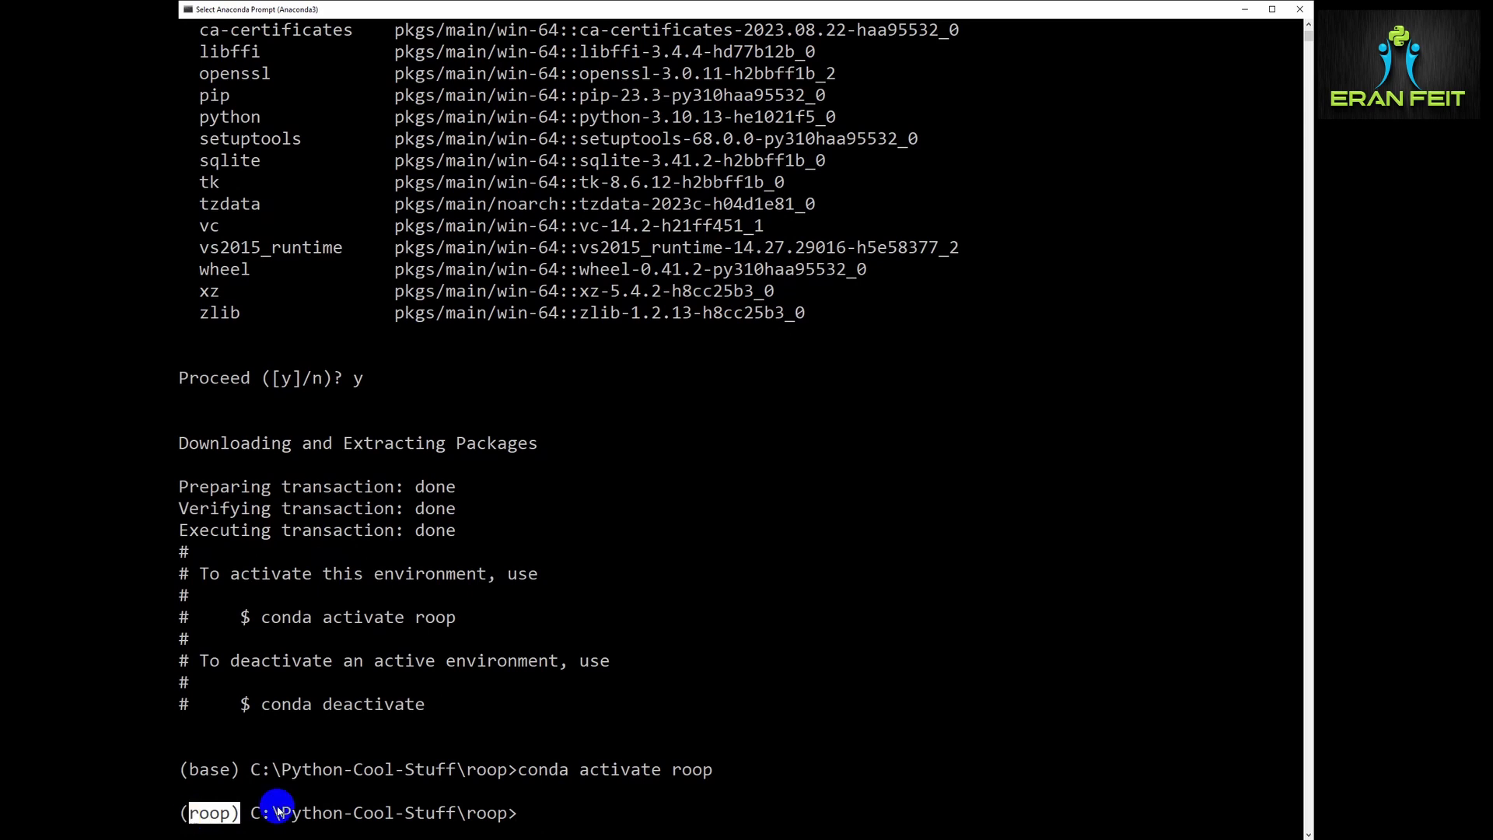
click(578, 807)
text(cl)
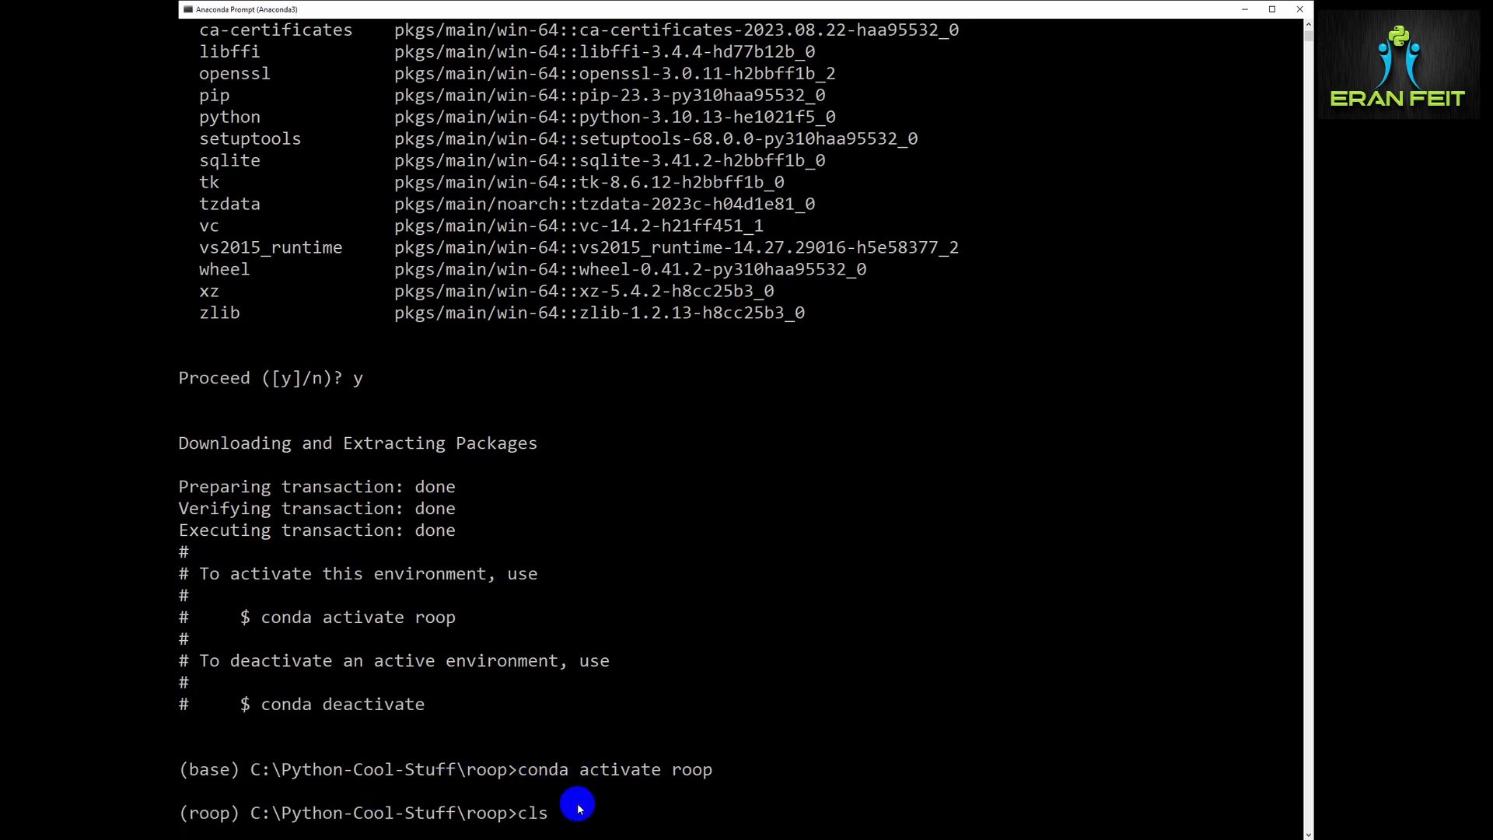
text(s)
Install ffmpeg from conda-forge into the roop environment
key(Return)
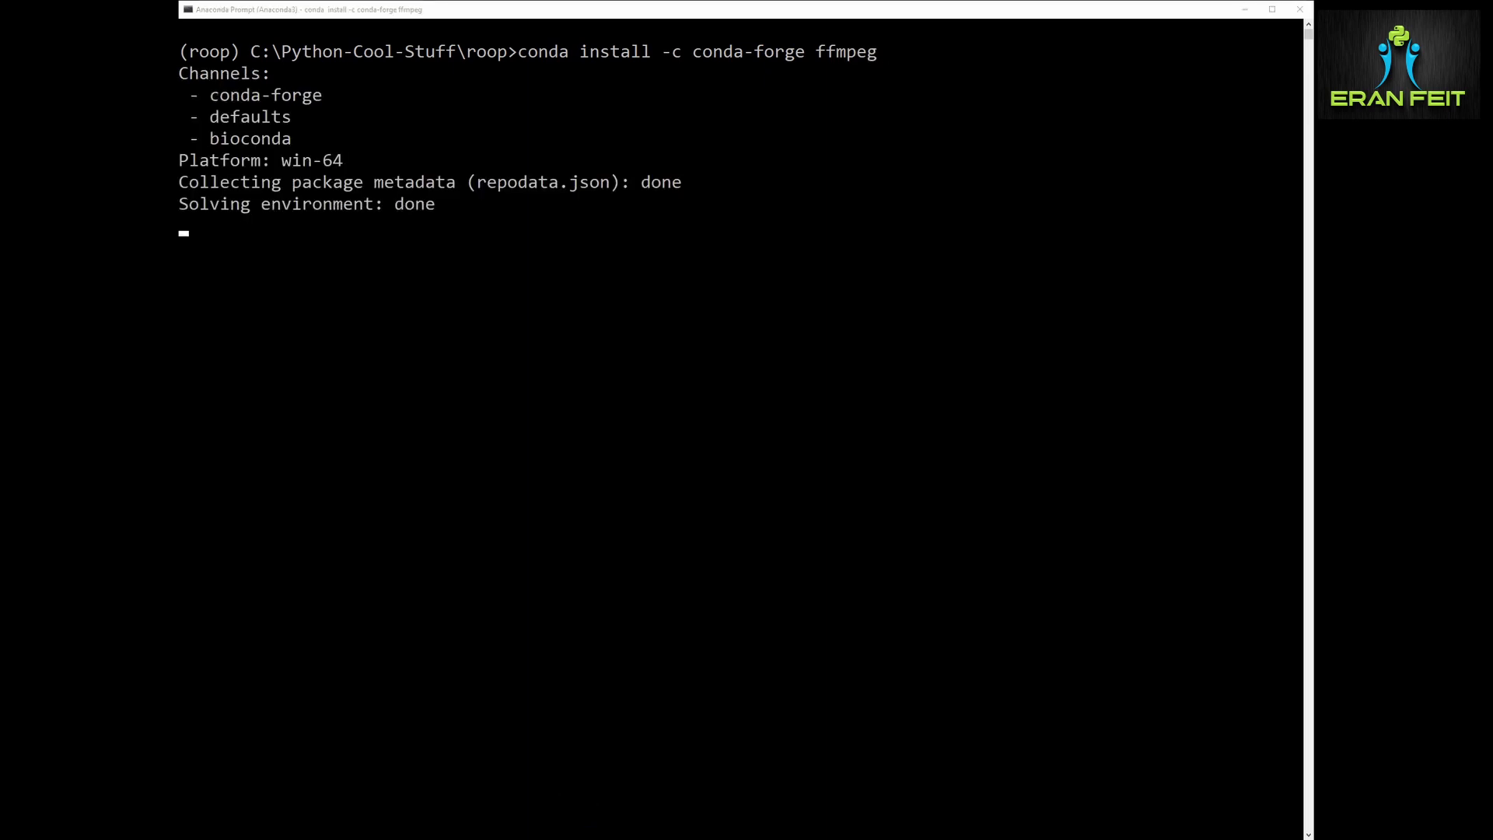
click(964, 560)
text(y)
key(Return)
text(cls)
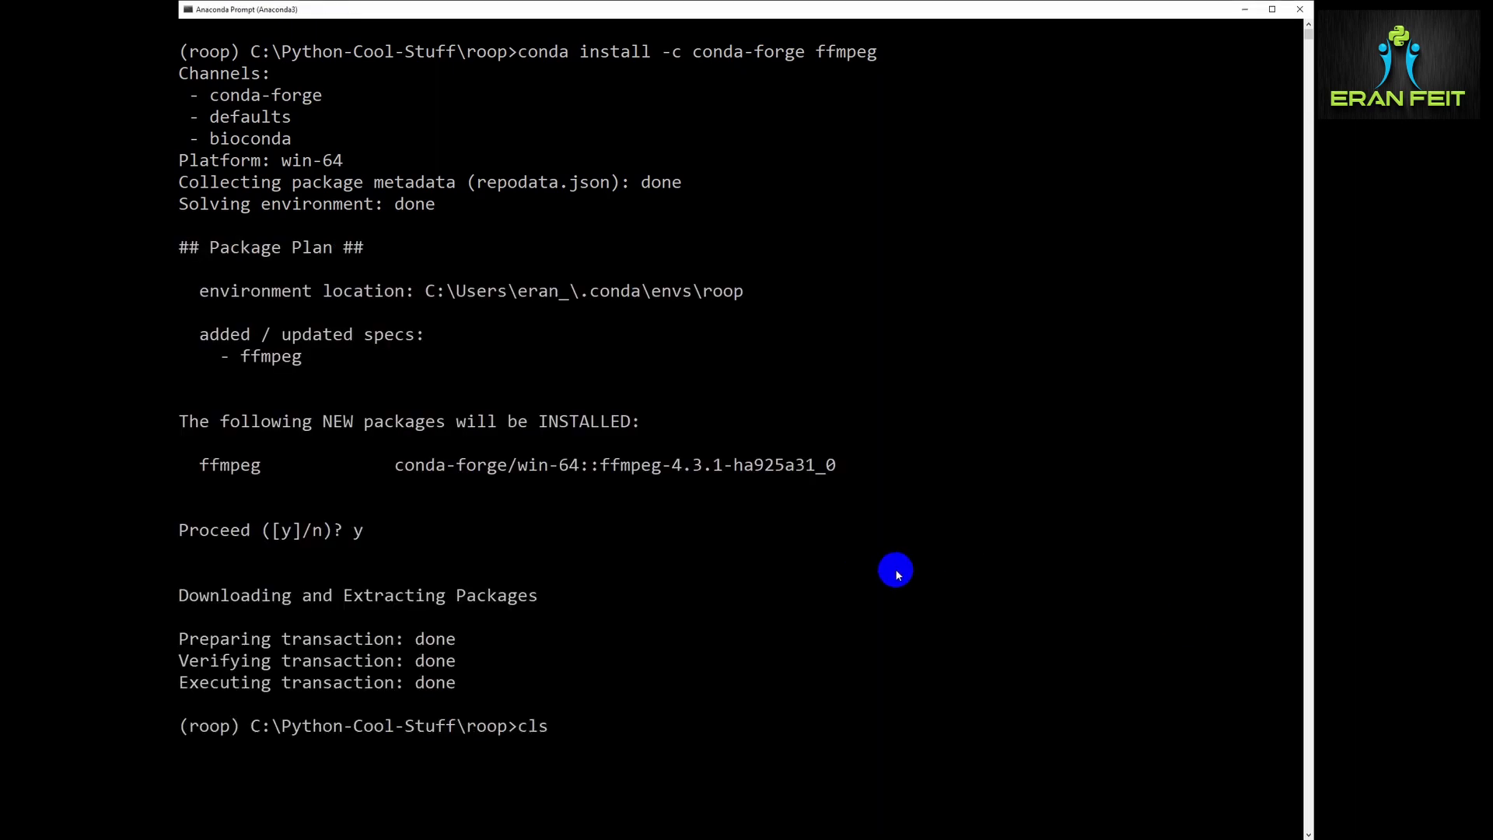
Find requirements.txt in the folder listing and prepare 'pip install -r requirements.txt'
key(Return)
text(dir)
key(Return)
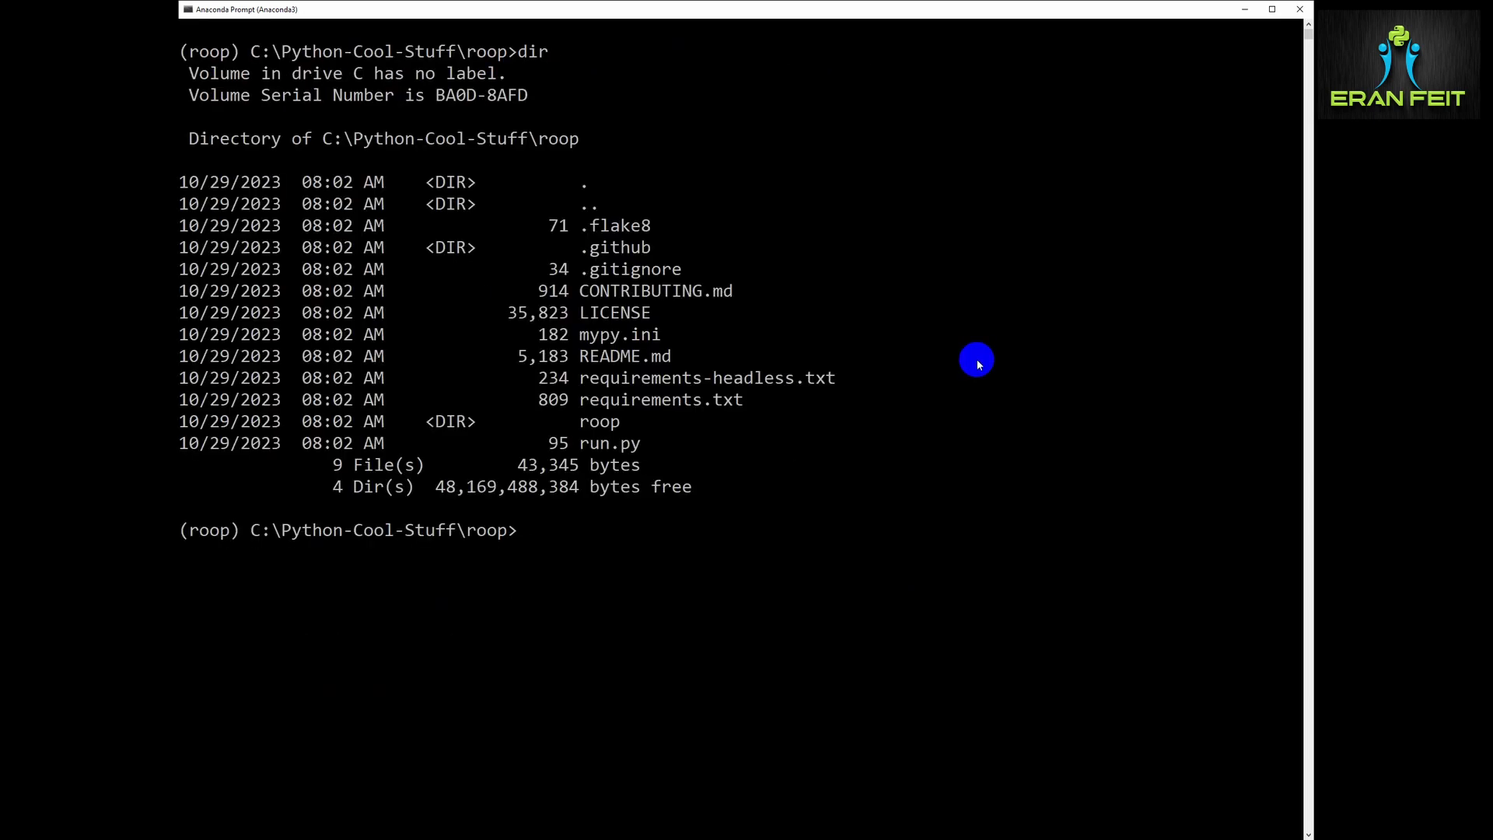
drag(753, 399, 580, 400)
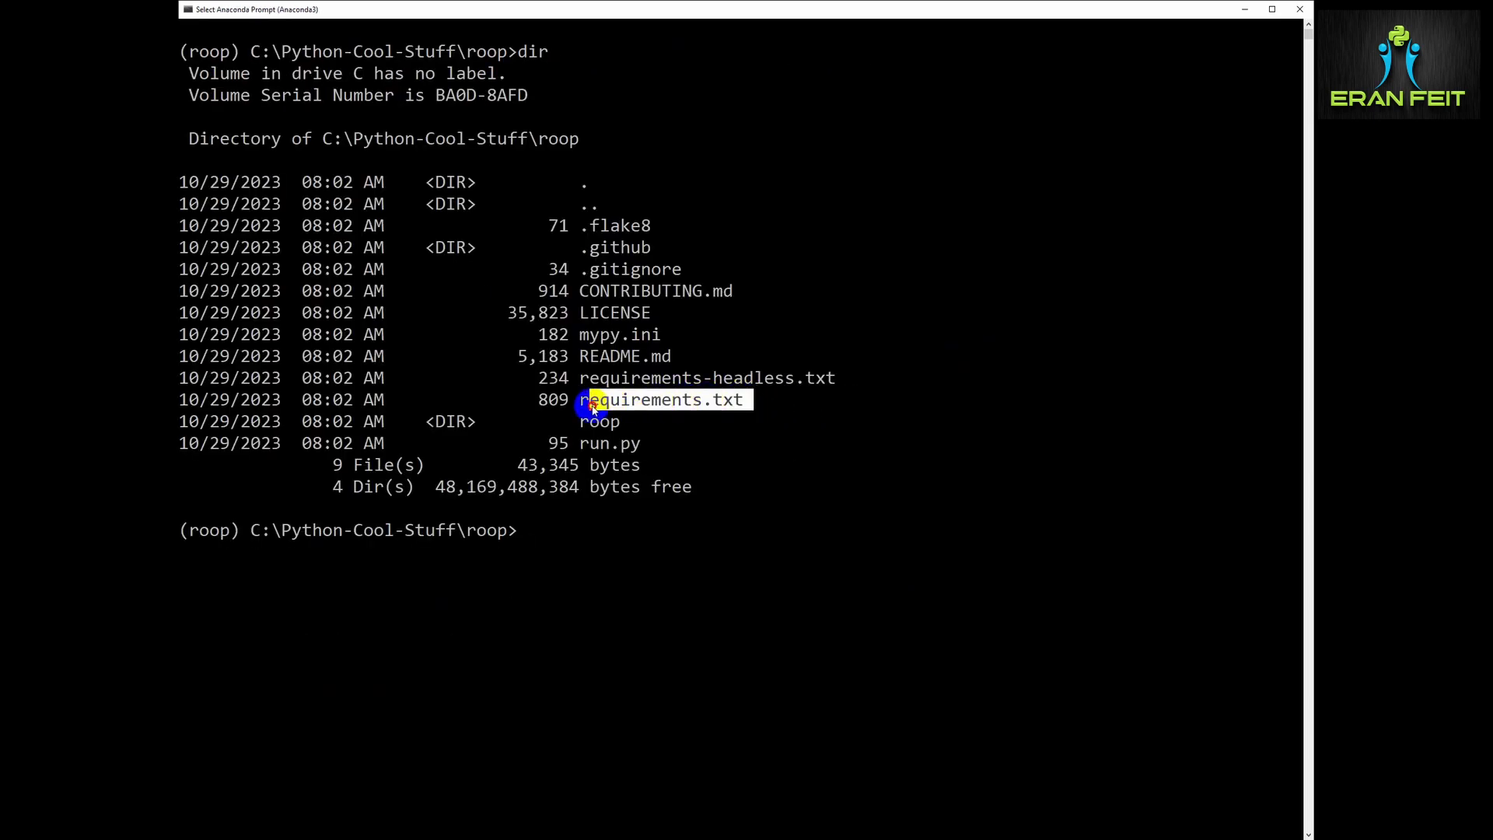
click(548, 531)
text(pip install -r req)
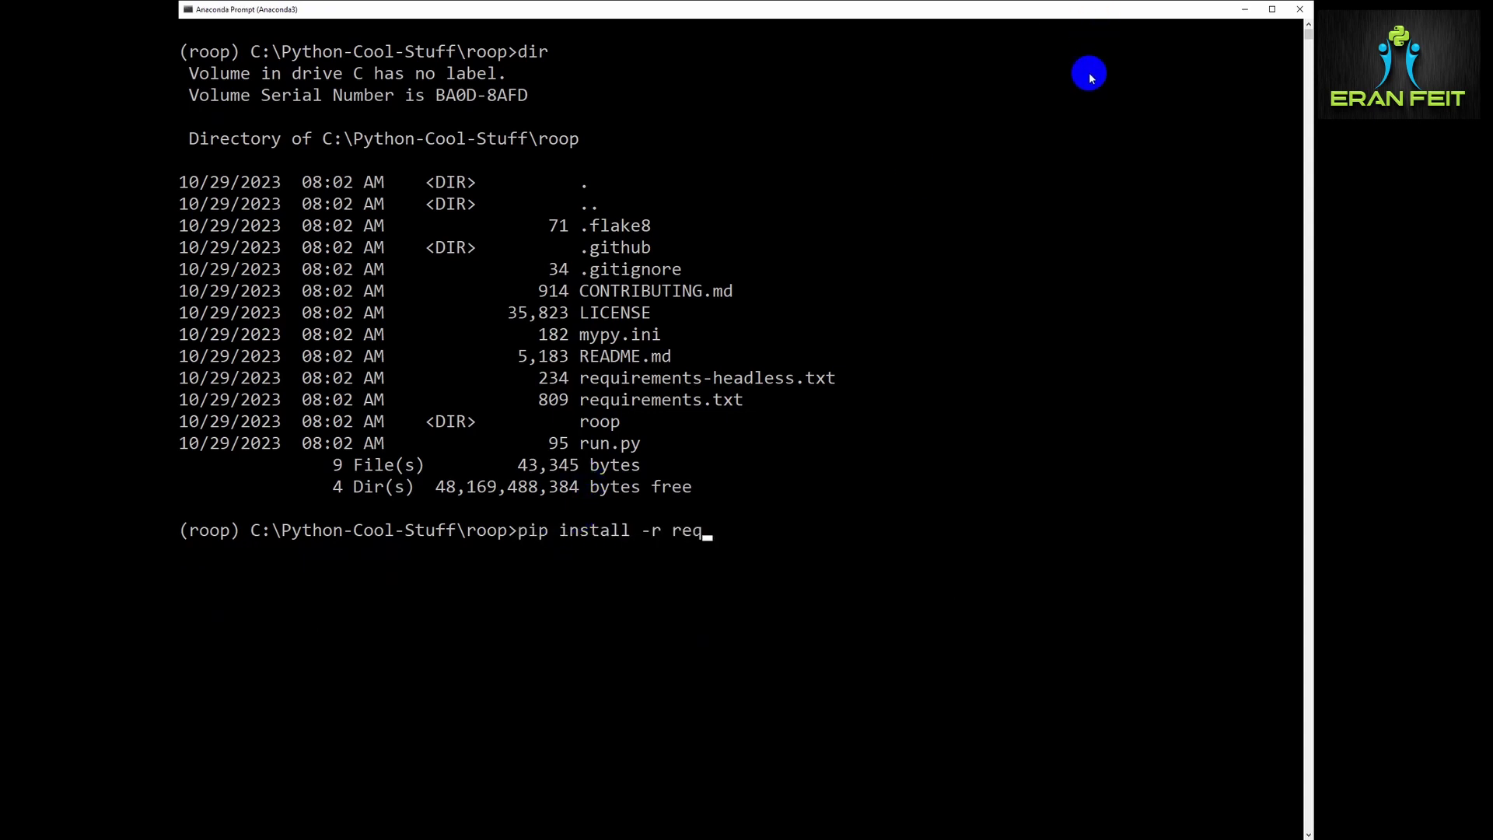
key(Tab)
Run 'pip install -r requirements.txt' to install Roop's dependencies
key(Return)
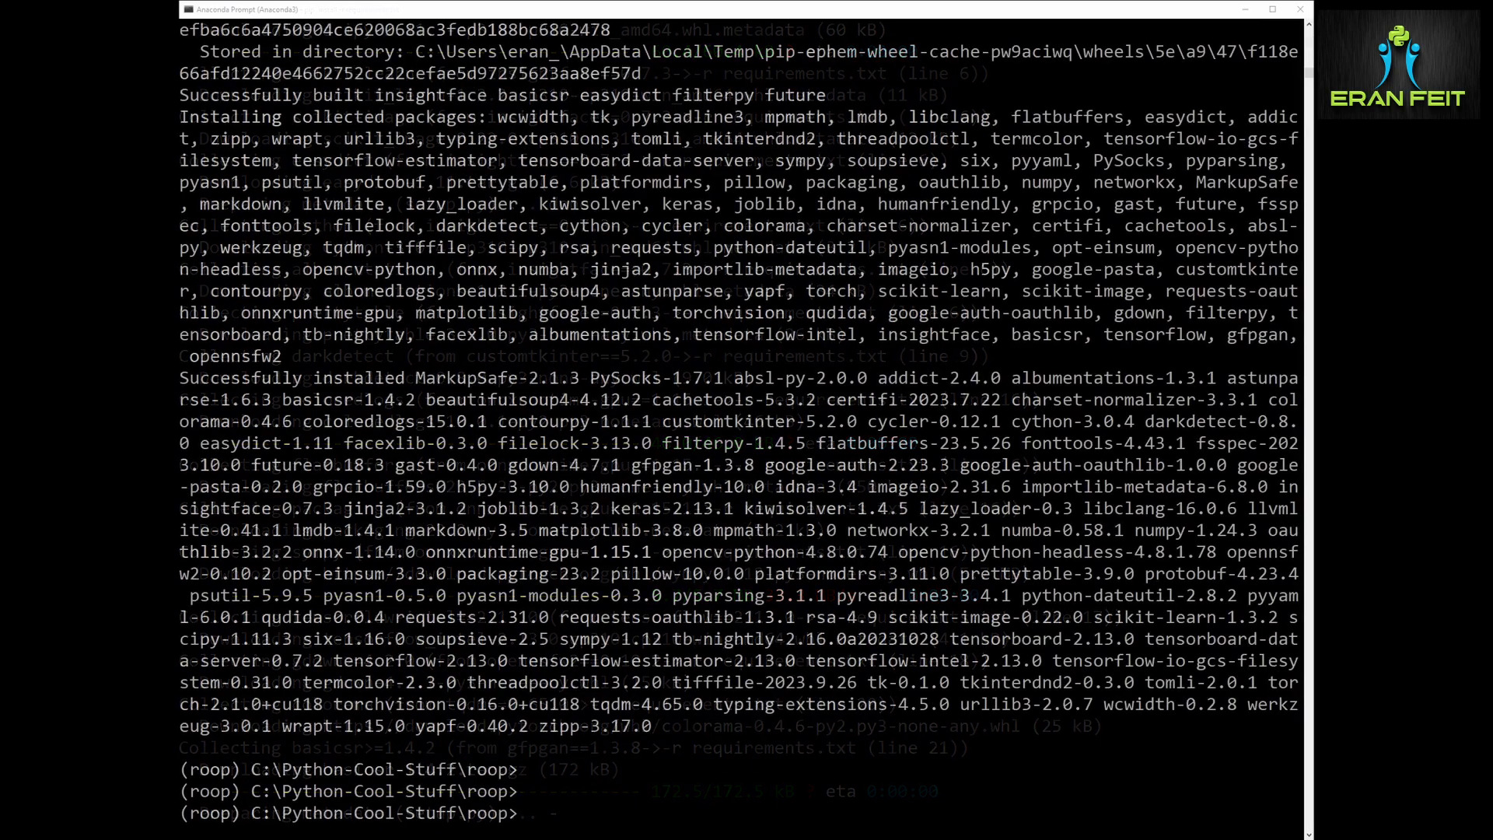
Bring the Chrome window showing the GitHub roop folder onto the screen
drag(1273, 385, 747, 58)
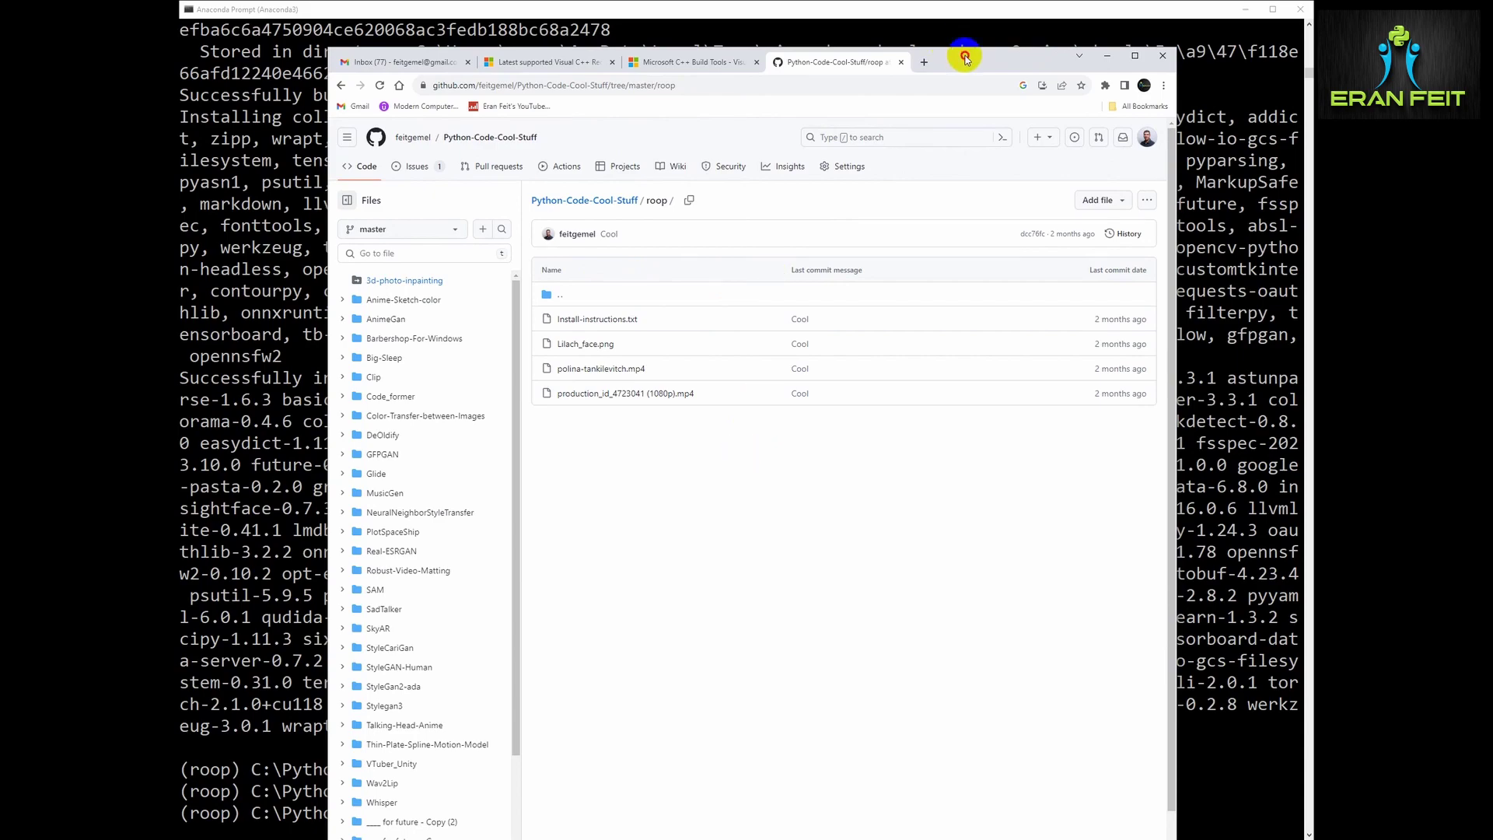
Move the GitHub browser off-screen and bring the local roop folder window into view
drag(965, 53, 1481, 71)
mouse_move(1481, 140)
mouse_down()
mouse_move(692, 145)
mouse_move(691, 96)
mouse_up()
Preview the production_id dance video and Lilach_face.png, then close both viewers
click(637, 231)
double_click(637, 230)
mouse_move(1272, 35)
mouse_down()
mouse_move(910, 87)
mouse_move(998, 79)
mouse_up()
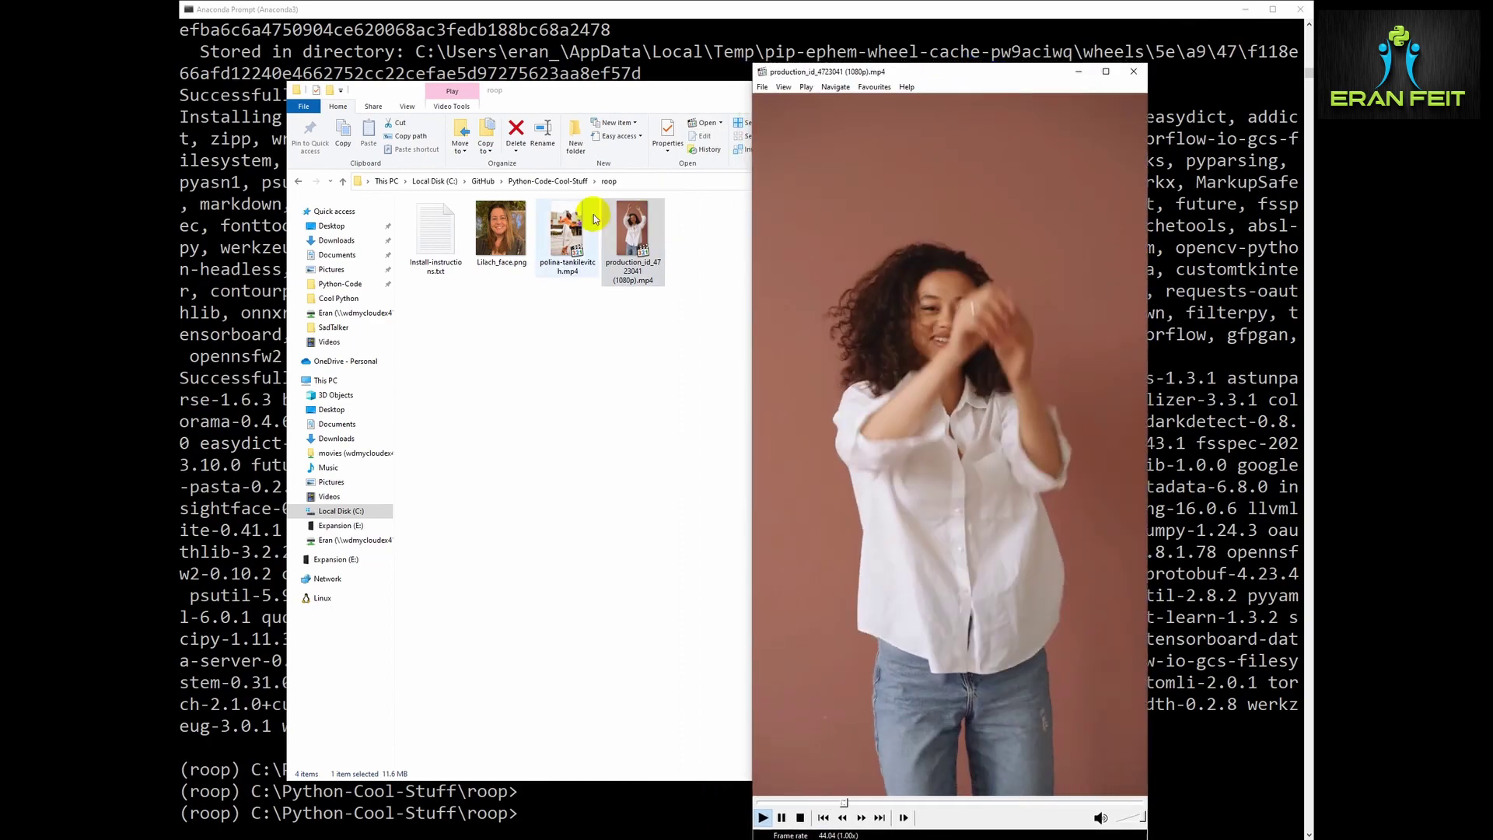
double_click(502, 230)
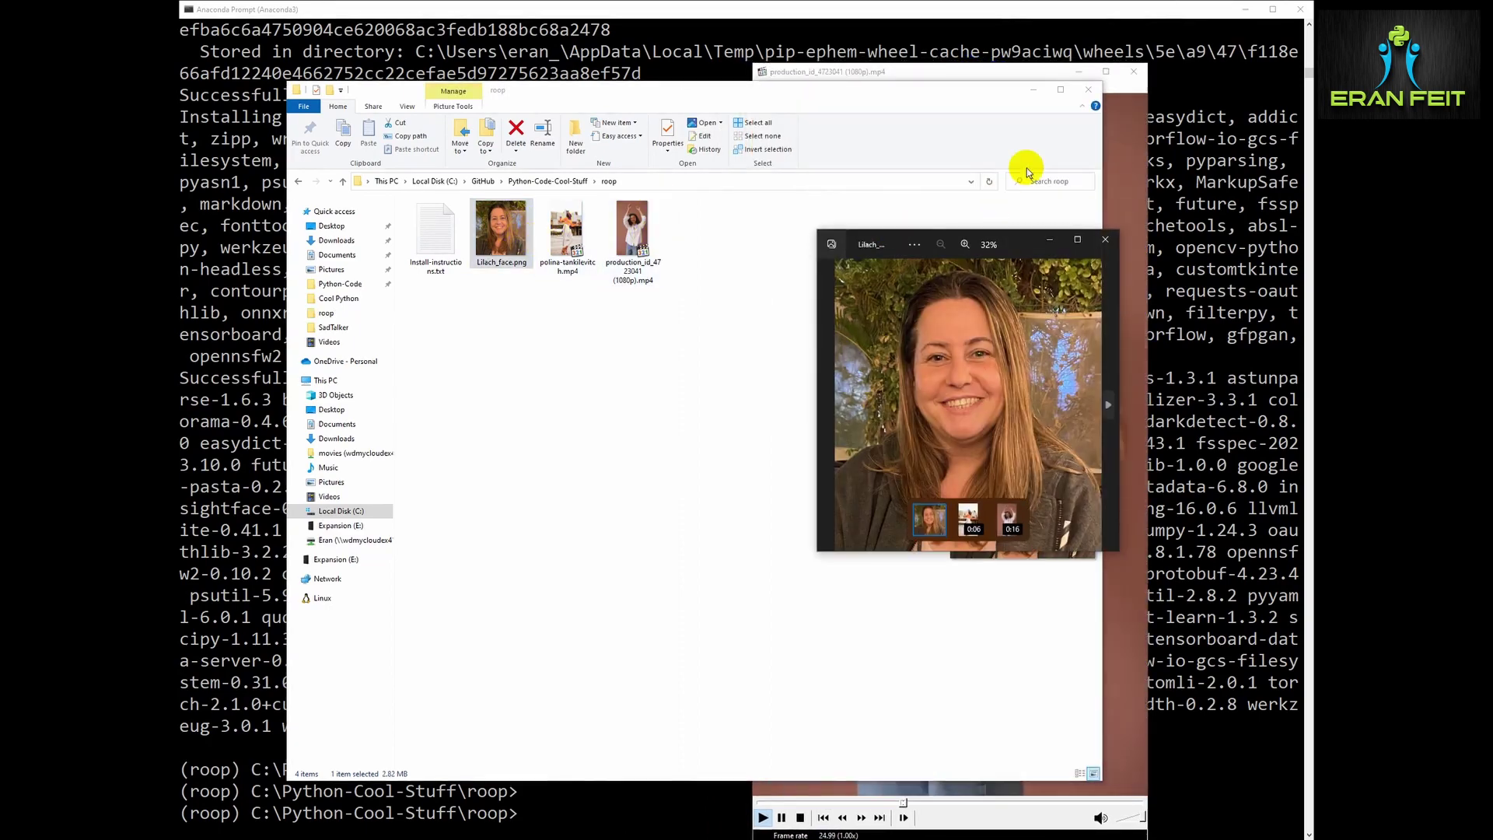
drag(980, 234, 1038, 94)
drag(1021, 414, 605, 167)
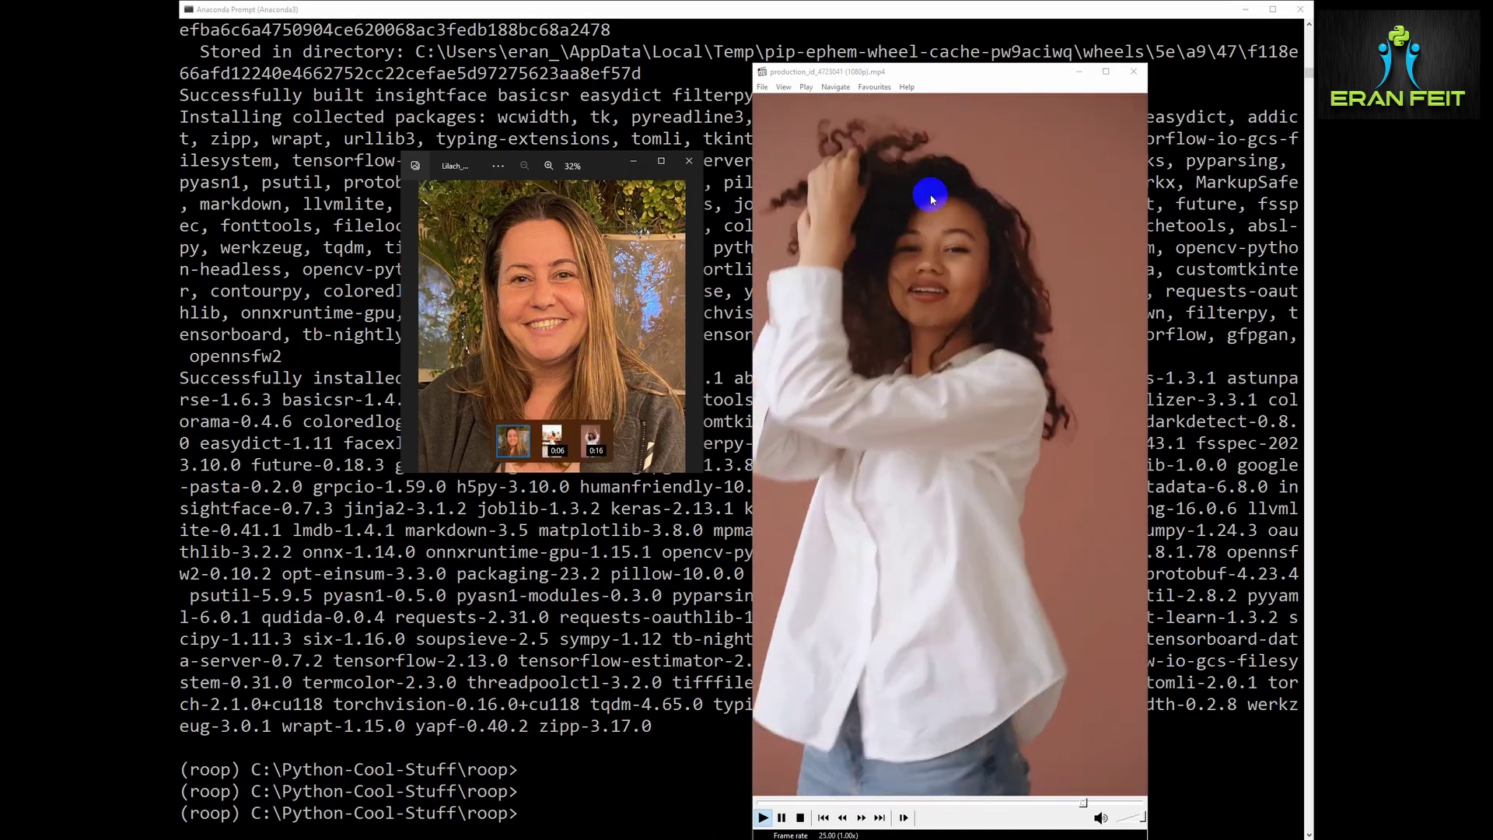
click(967, 464)
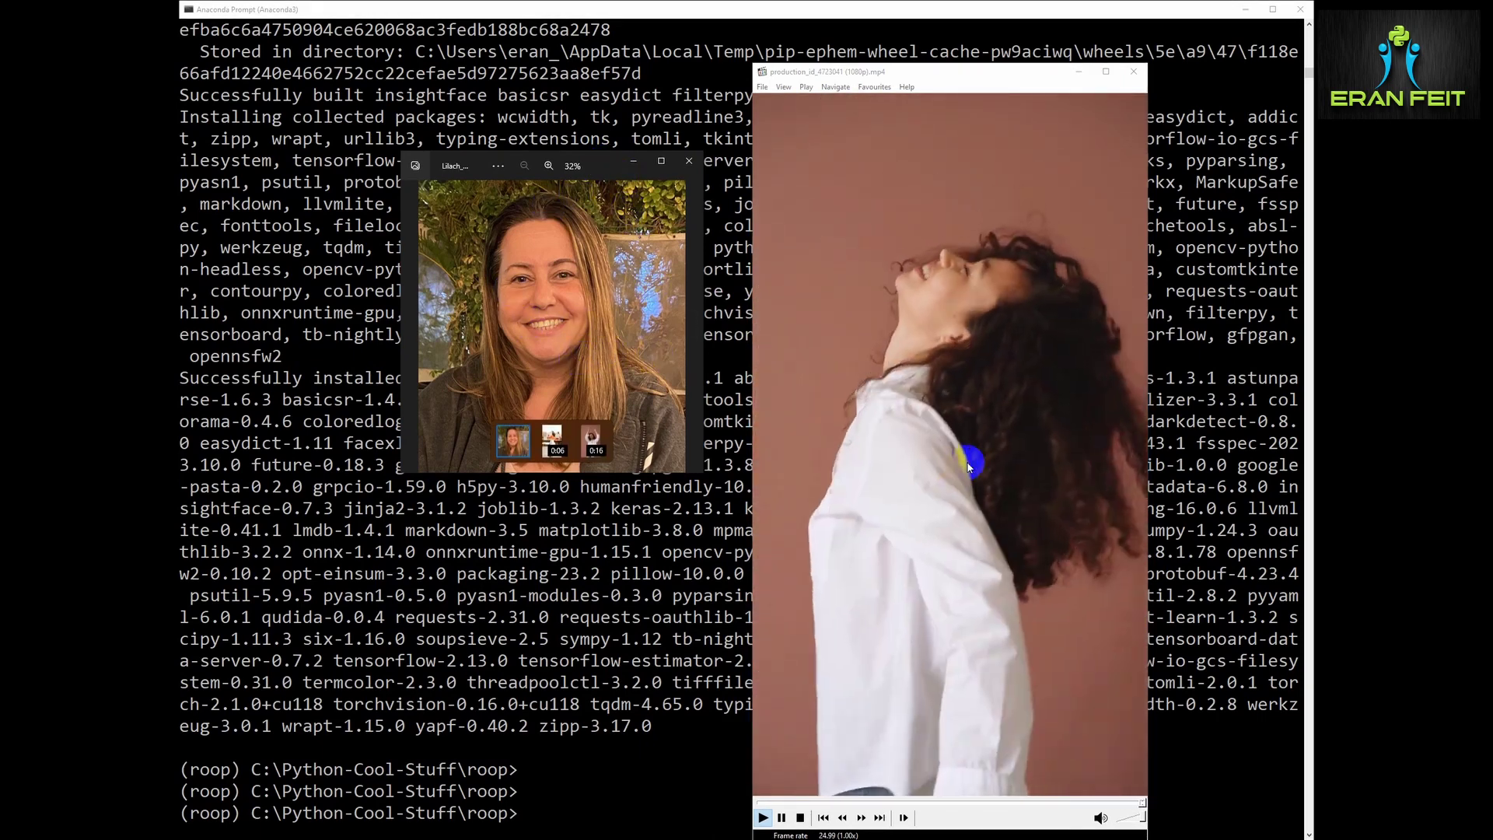
click(1135, 73)
click(693, 162)
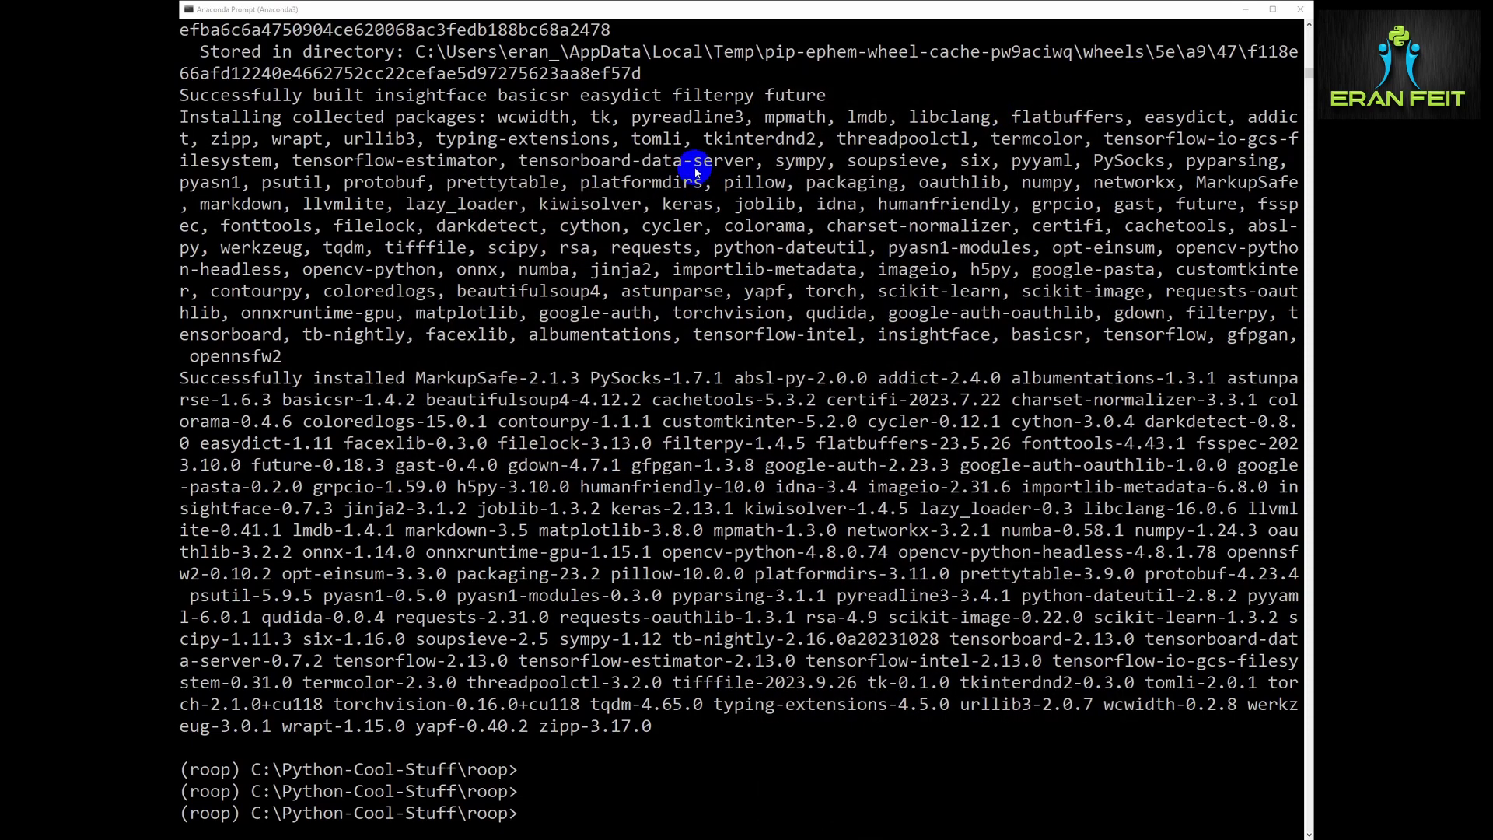
Select all four sample files: face image, two videos and install instructions
click(444, 823)
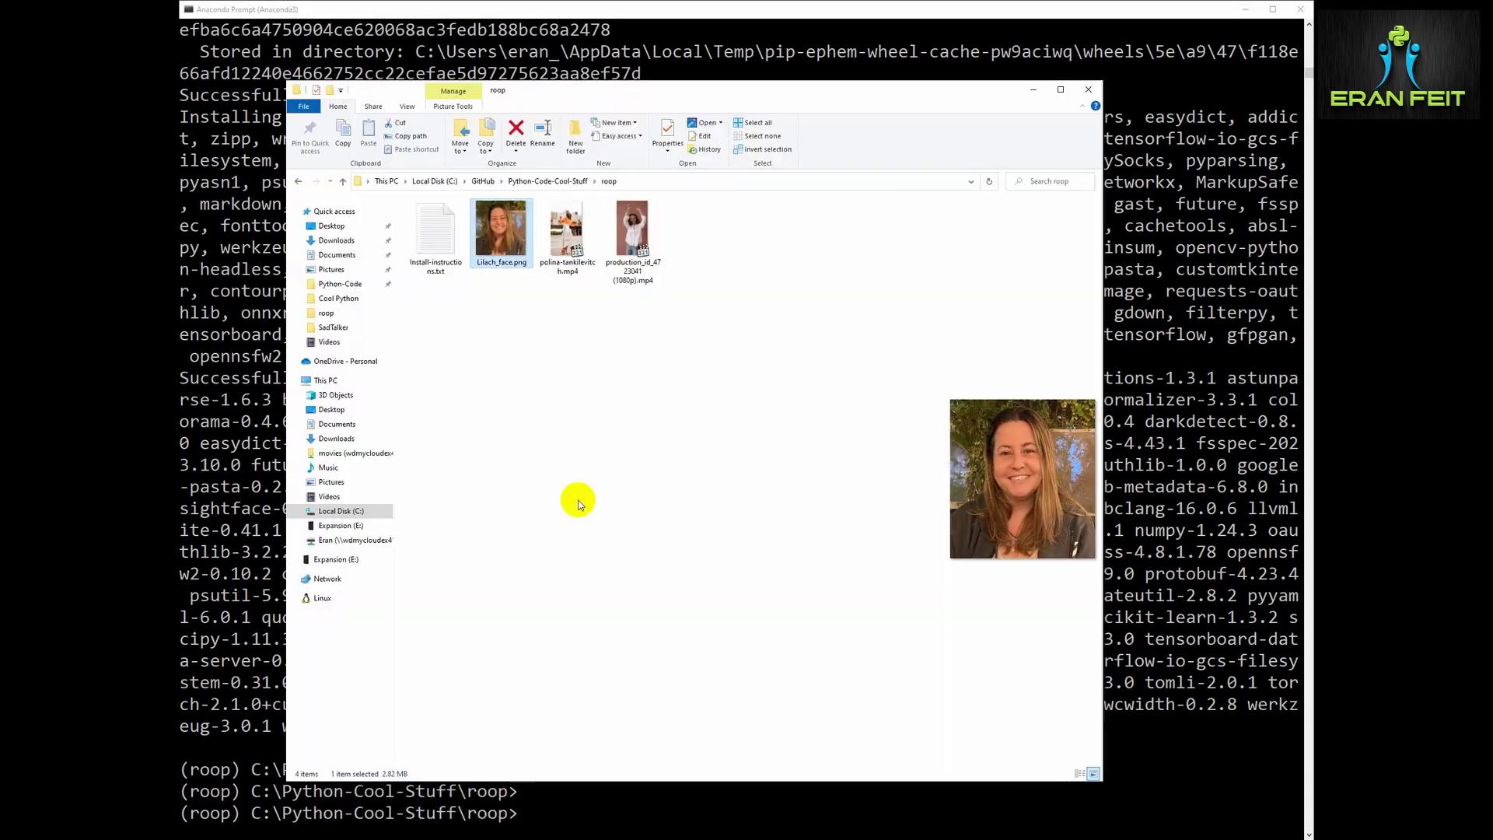
key(ctrl+a)
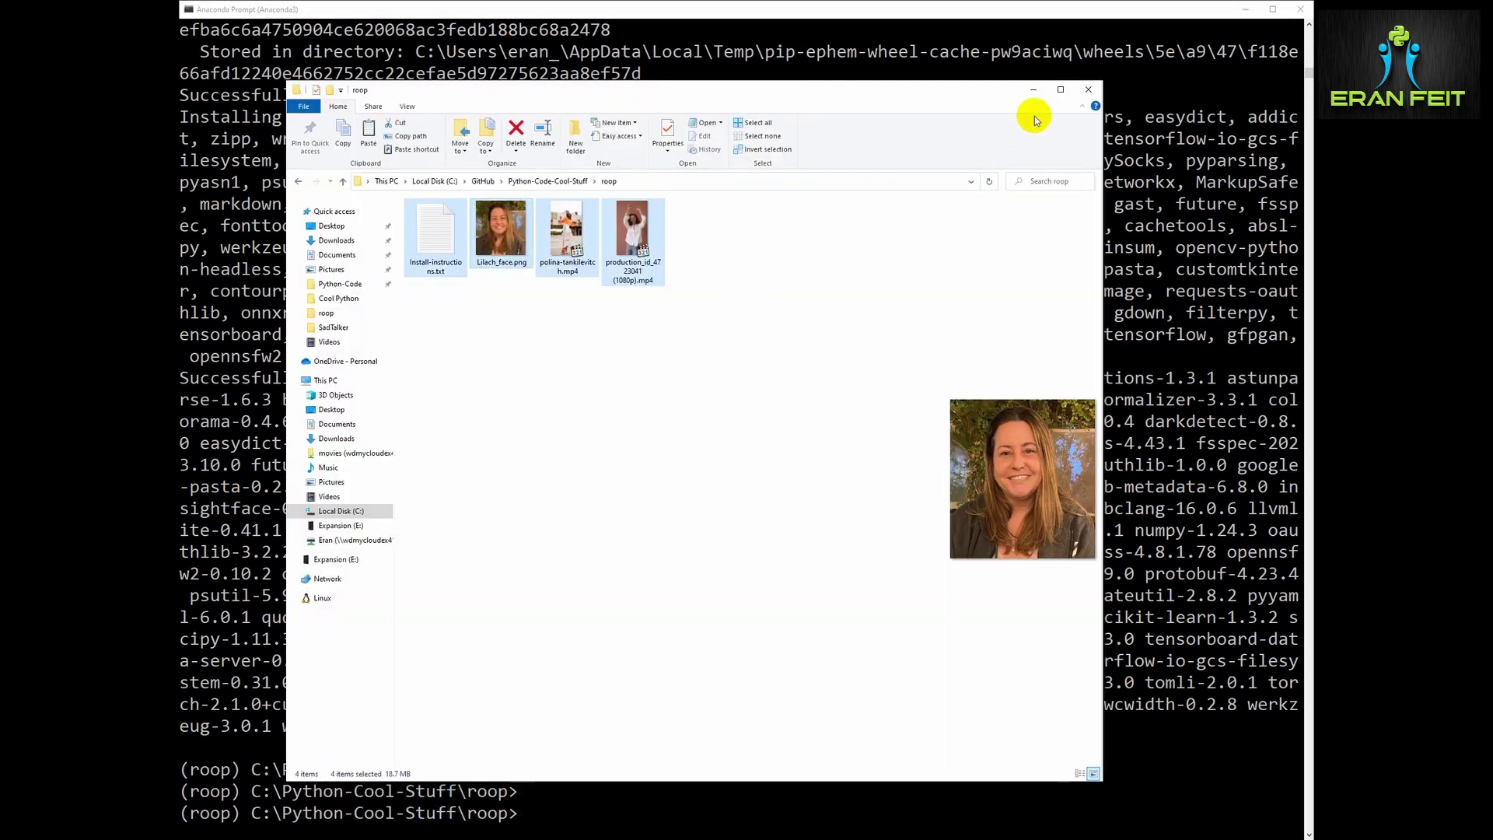
click(1033, 91)
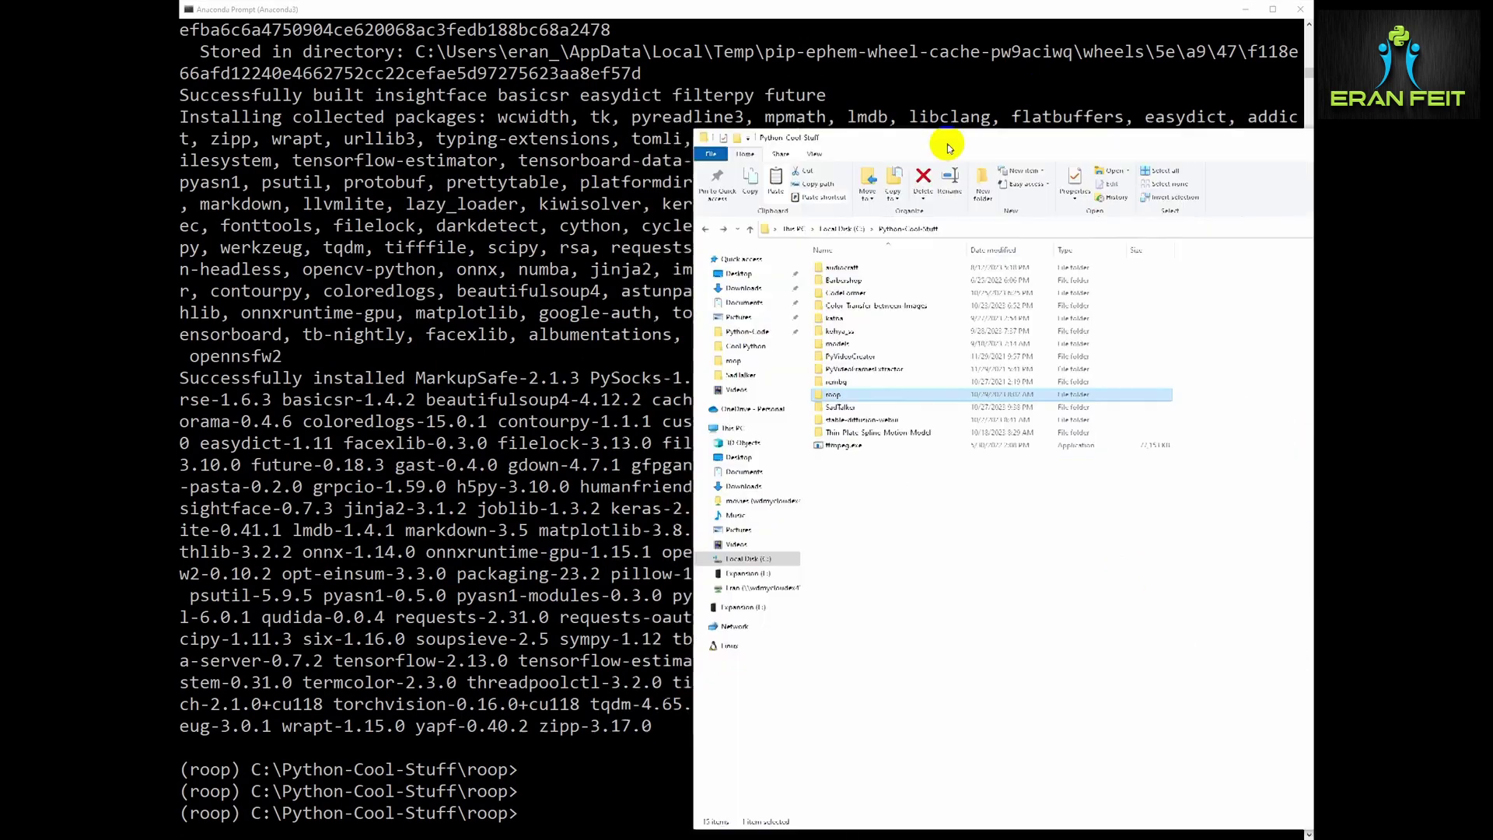
drag(933, 129, 630, 123)
Paste the four files into C:\Python-Cool-Stuff\roop and minimize Explorer
click(509, 377)
double_click(508, 376)
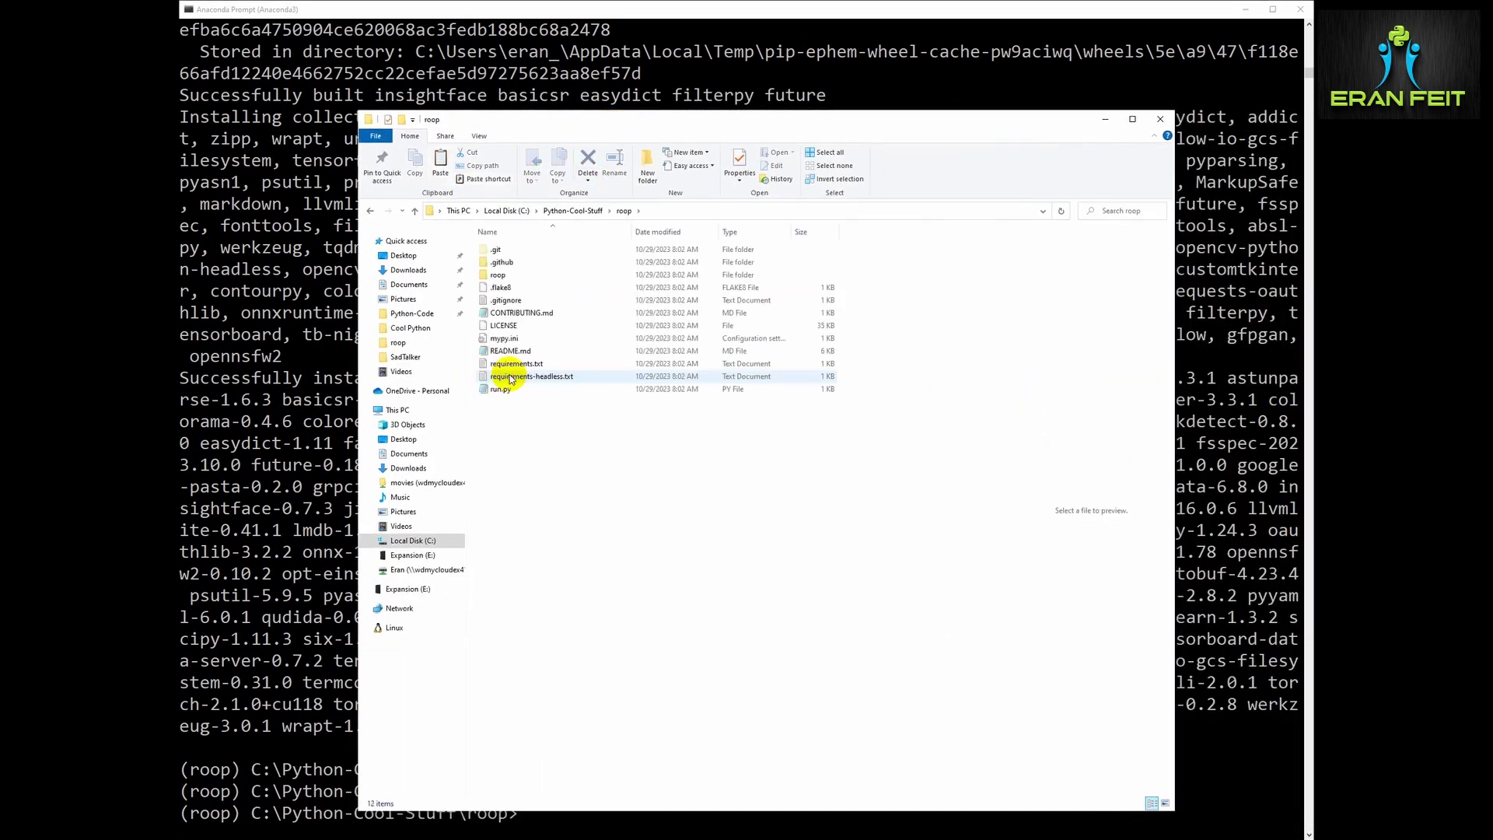
key(ctrl+v)
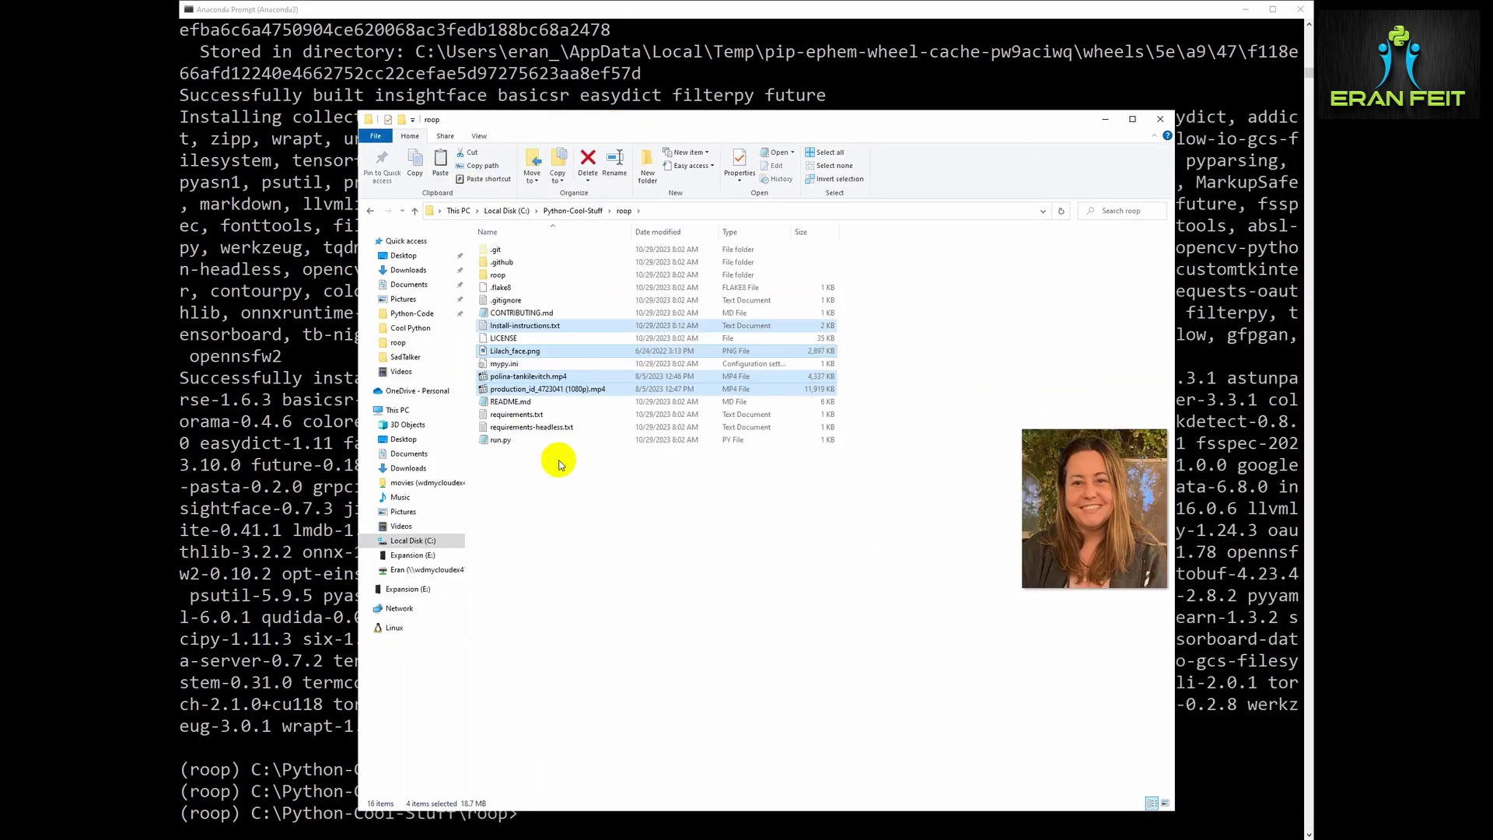
click(560, 464)
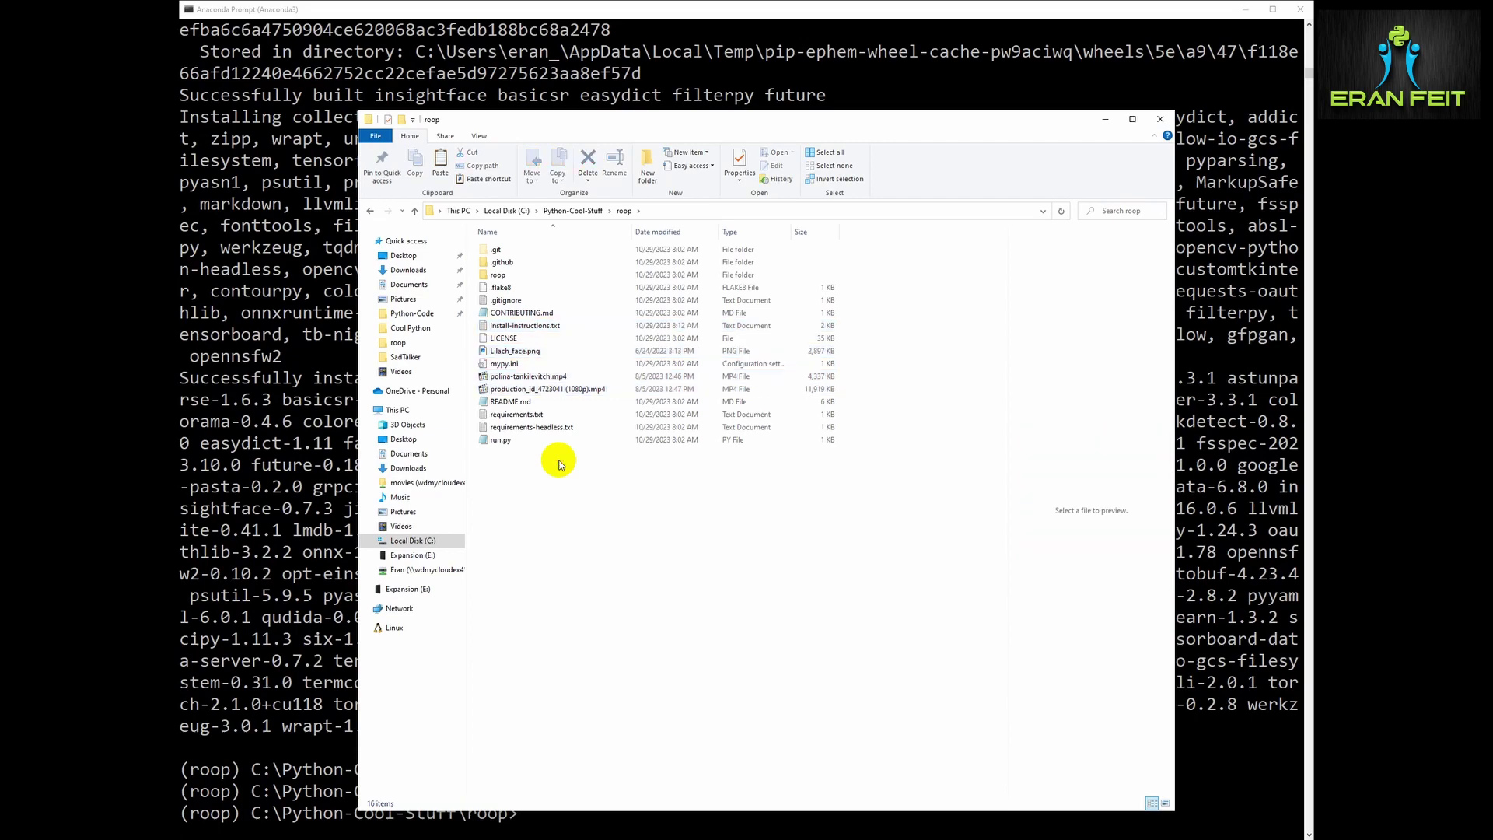
click(1110, 121)
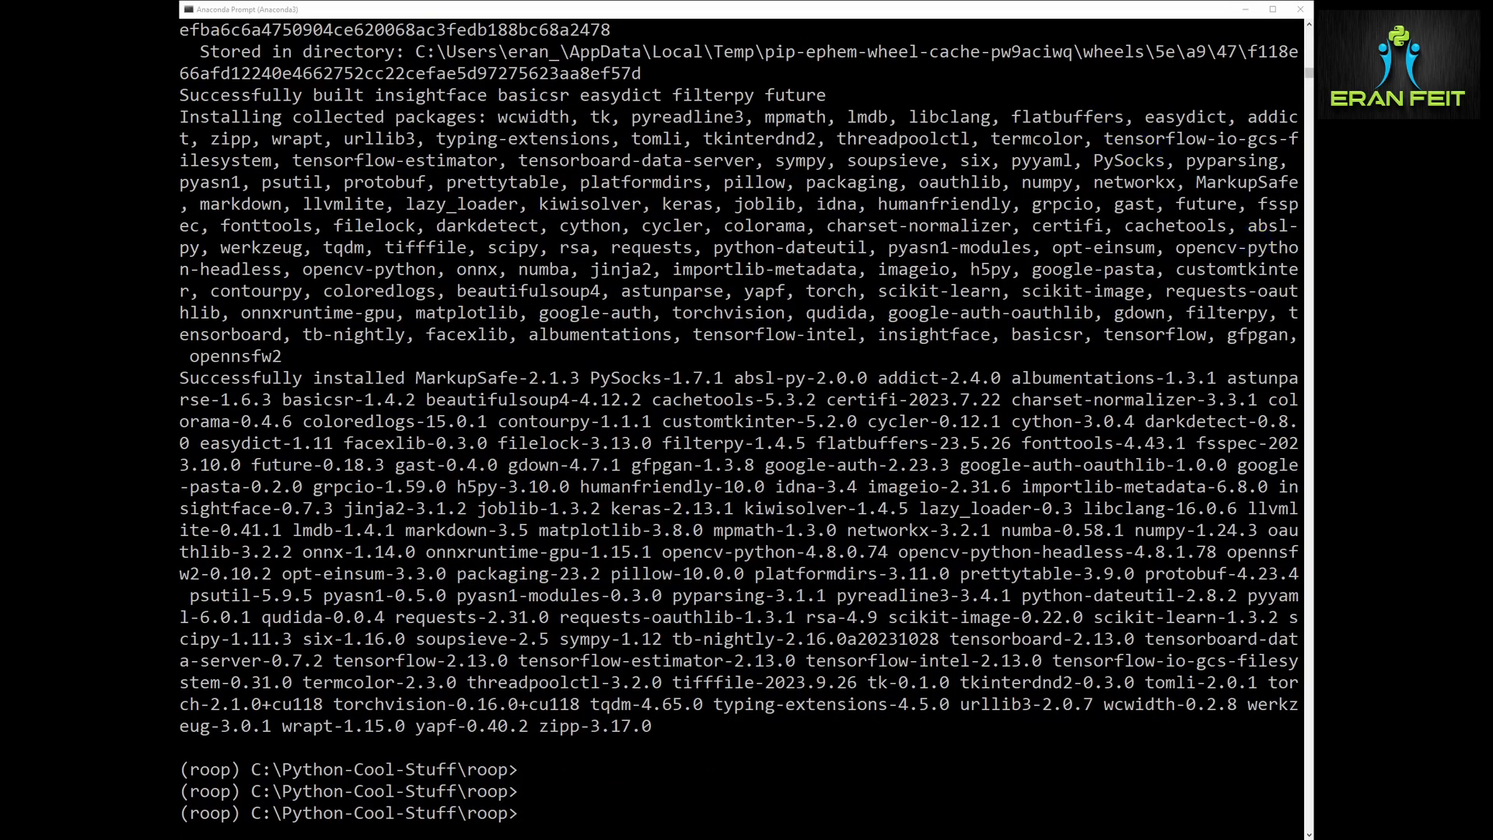
key(alt+Tab)
Review the Visual C++ Redistributable and C++ Build Tools pages, then move the browser aside
click(568, 112)
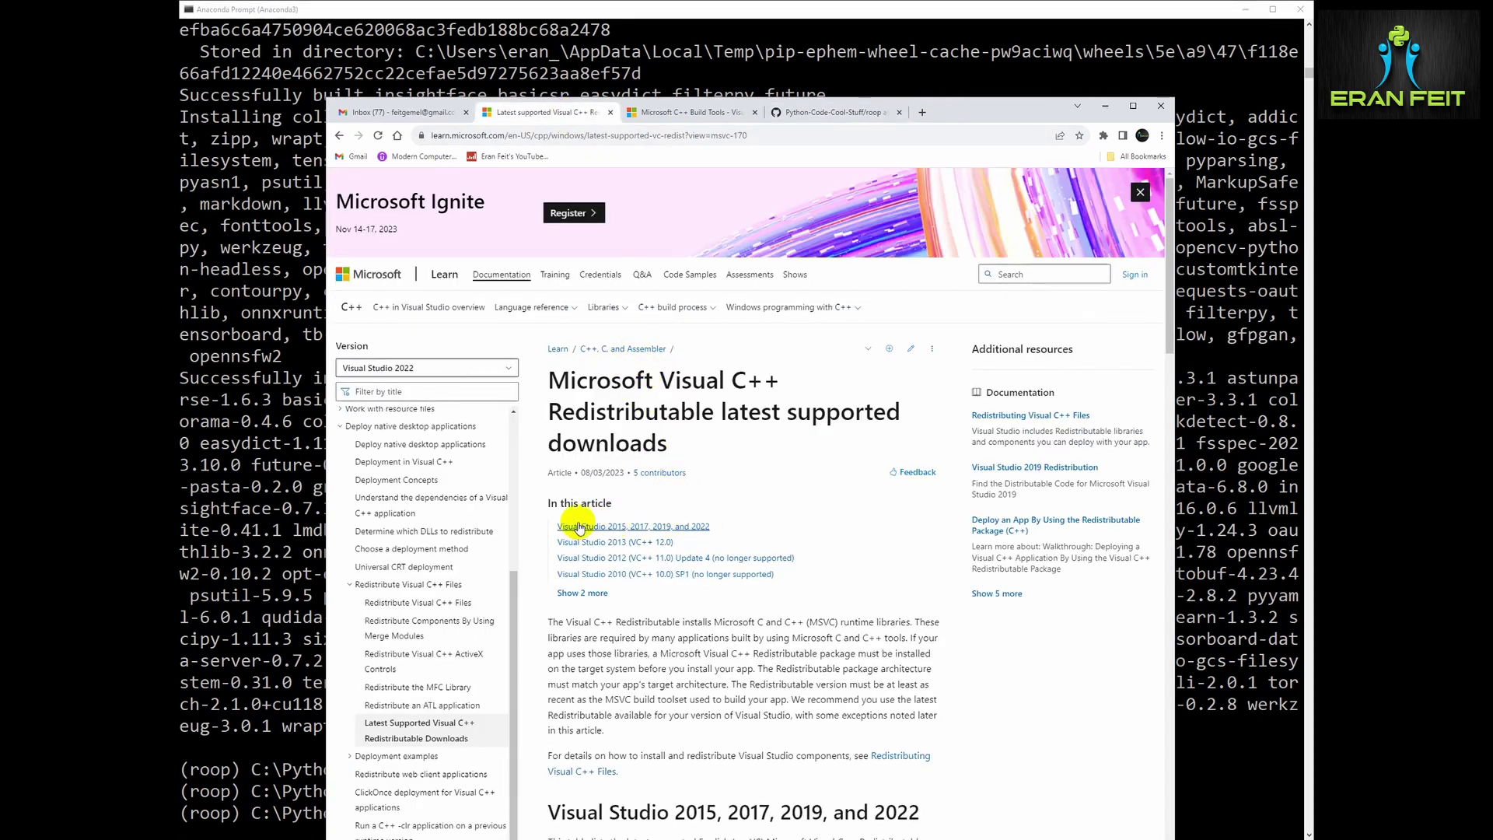
scroll(700, 525, down, 3)
scroll(747, 519, down, 3)
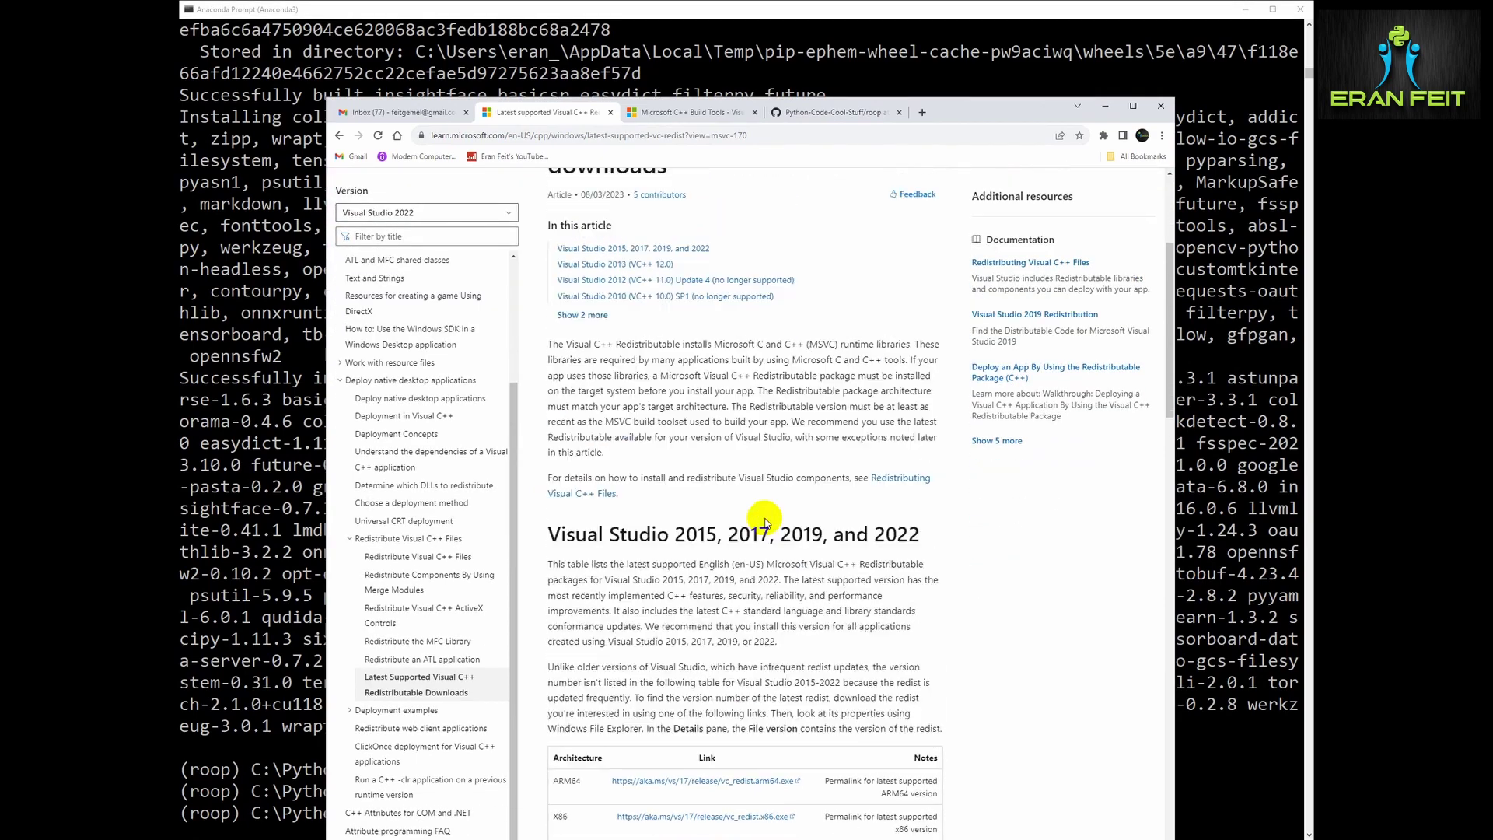
scroll(764, 518, up, 5)
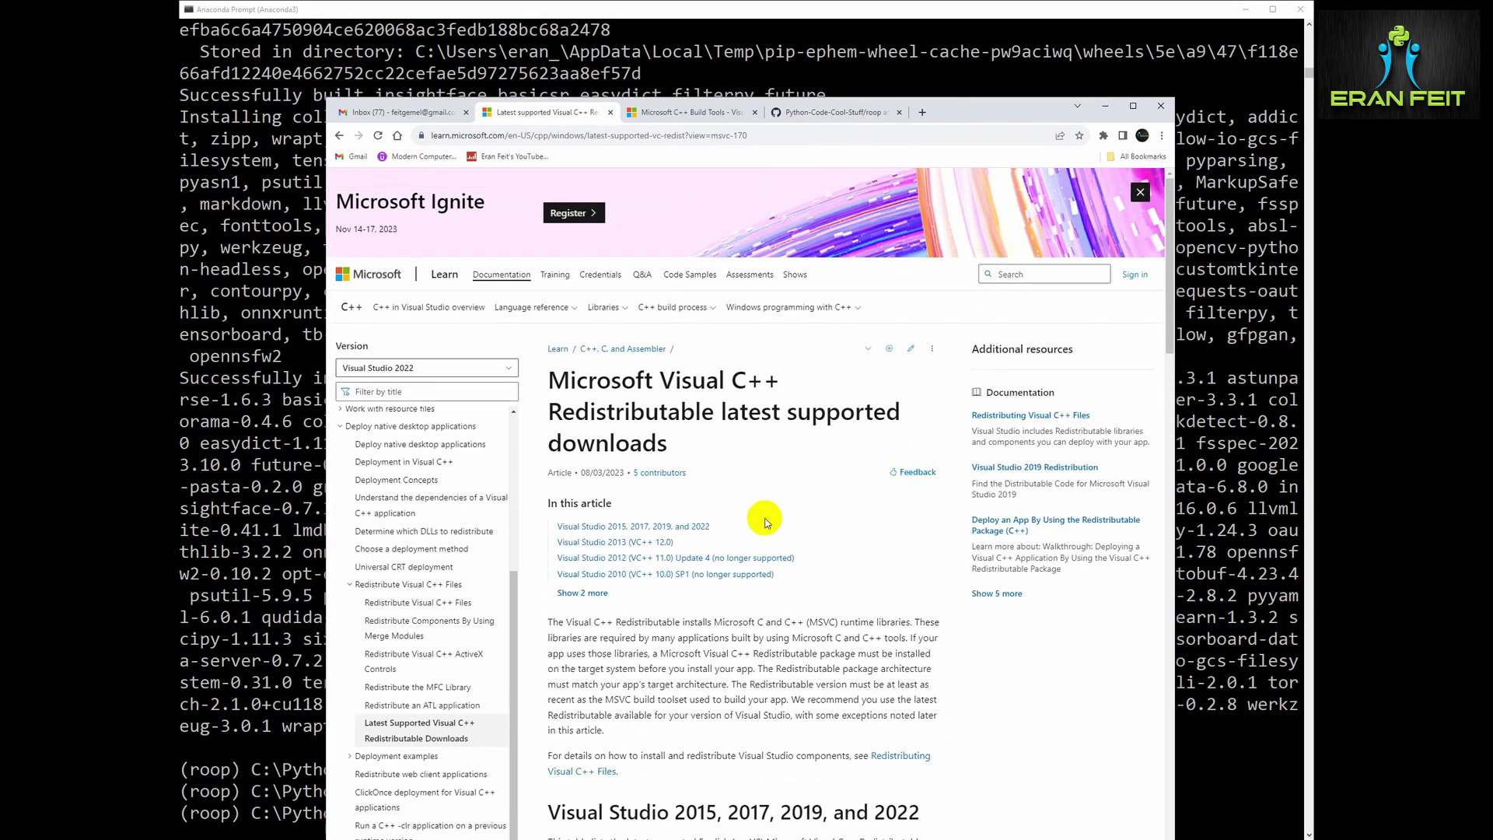
click(704, 114)
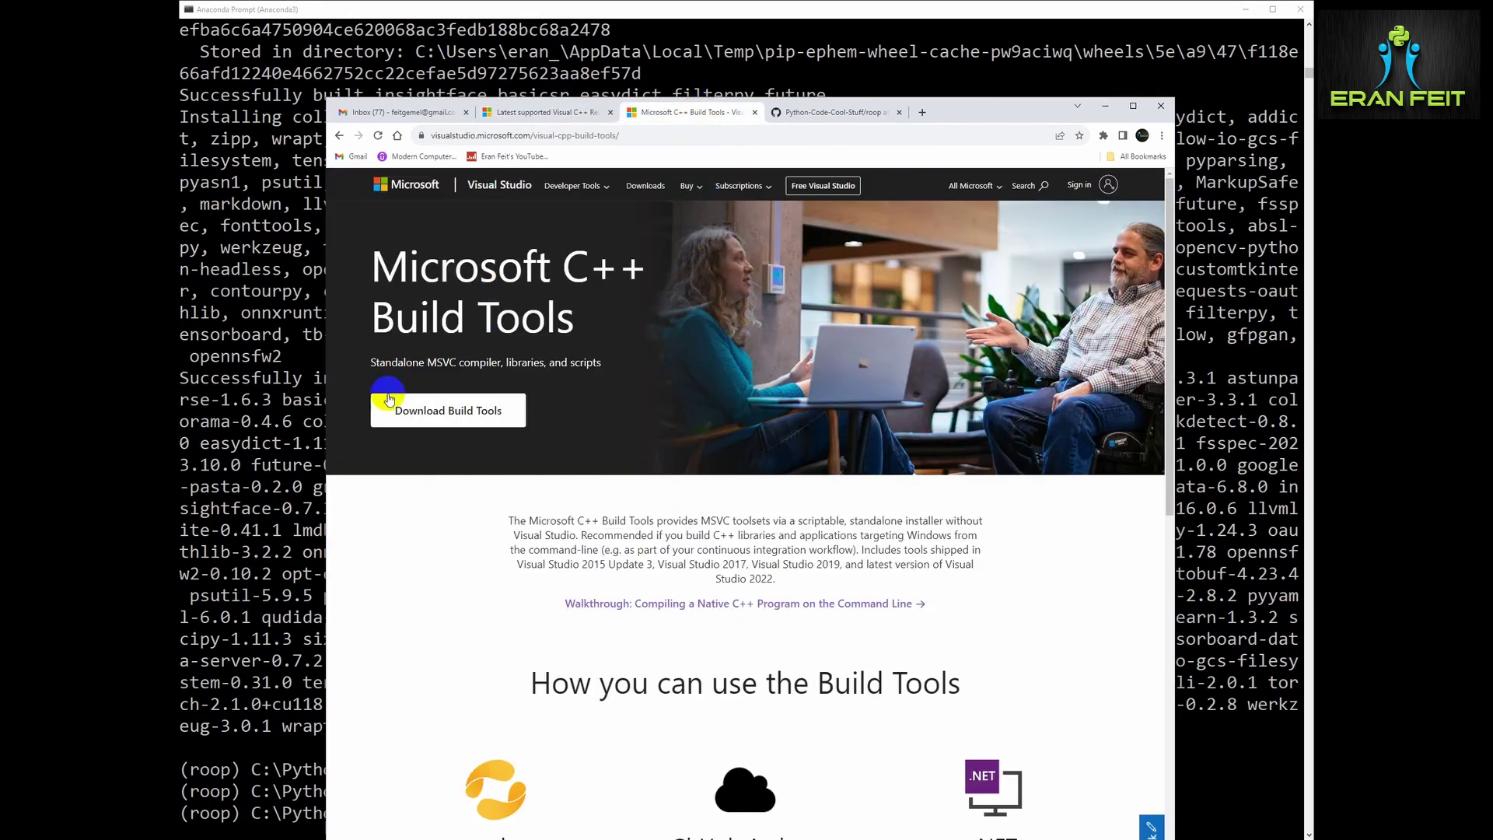
scroll(654, 584, down, 3)
scroll(653, 583, down, 3)
scroll(654, 584, down, 3)
scroll(666, 594, down, 3)
scroll(666, 594, up, 4)
scroll(667, 594, up, 4)
scroll(667, 595, up, 2)
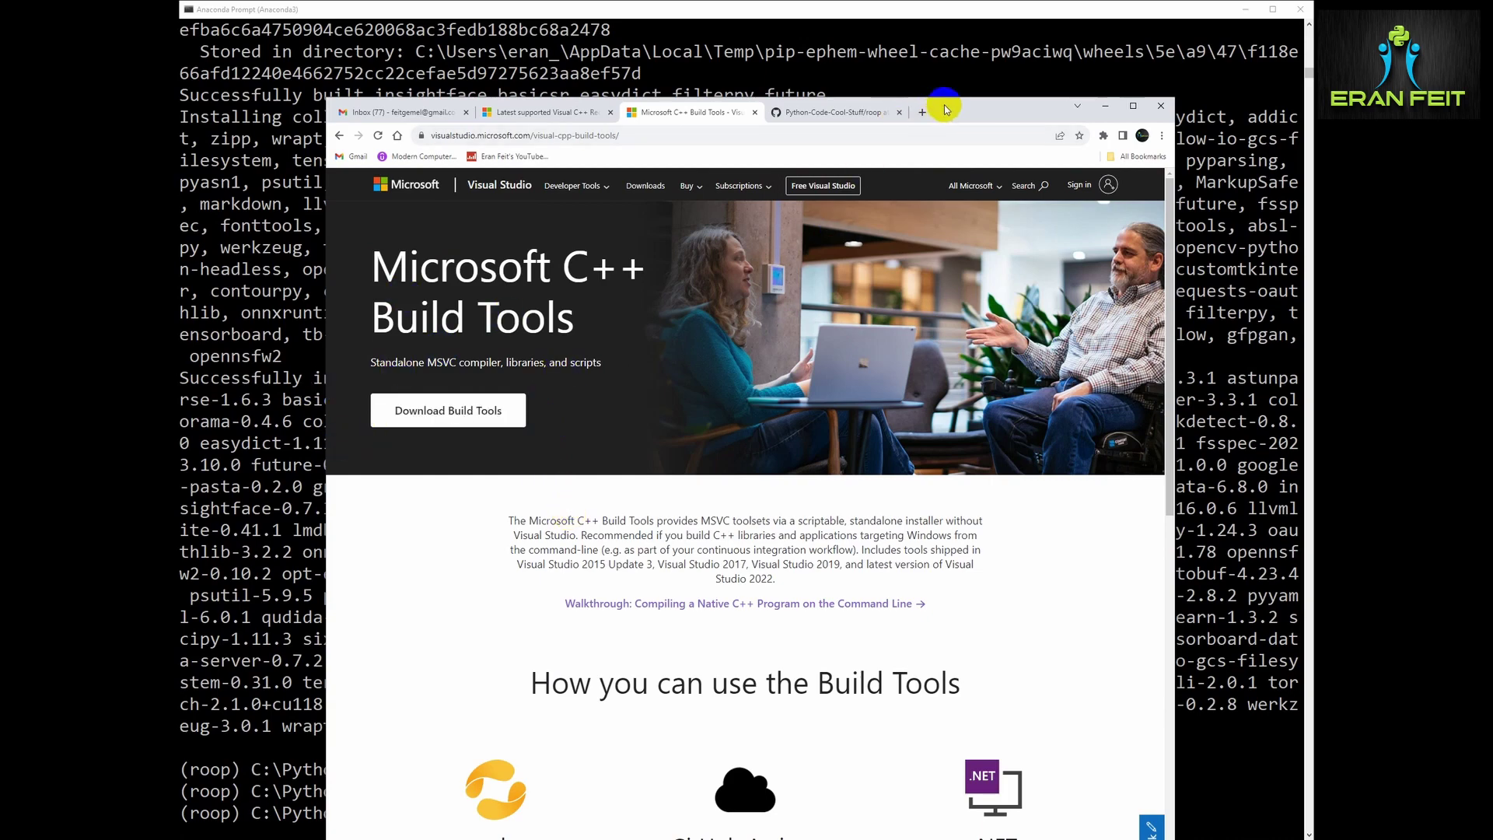
drag(946, 109, 1482, 269)
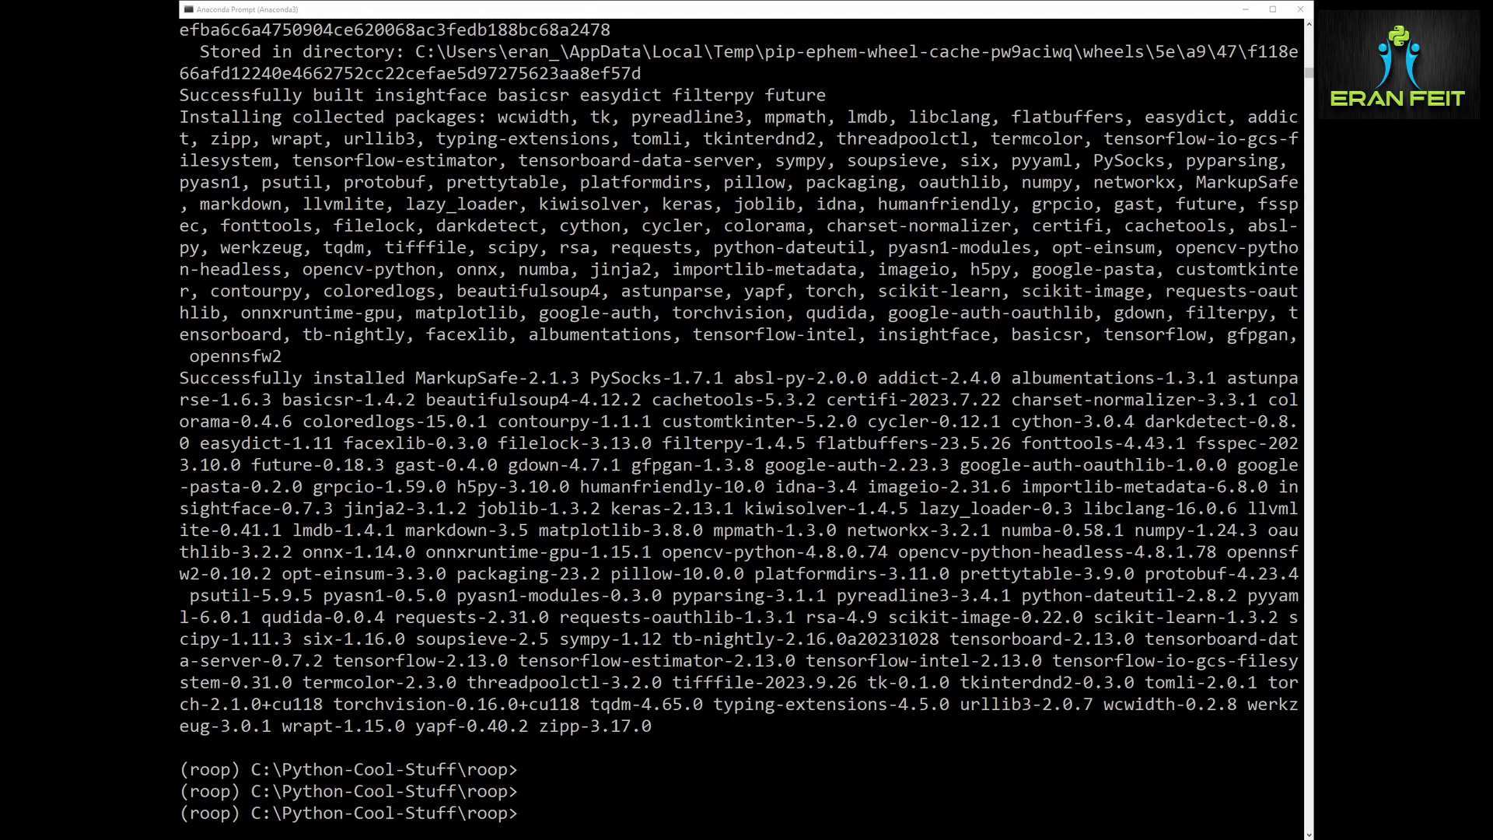
text(No GPU)
Launch Roop with 'python run.py' and center the roop 1.3.2 window
key(Escape)
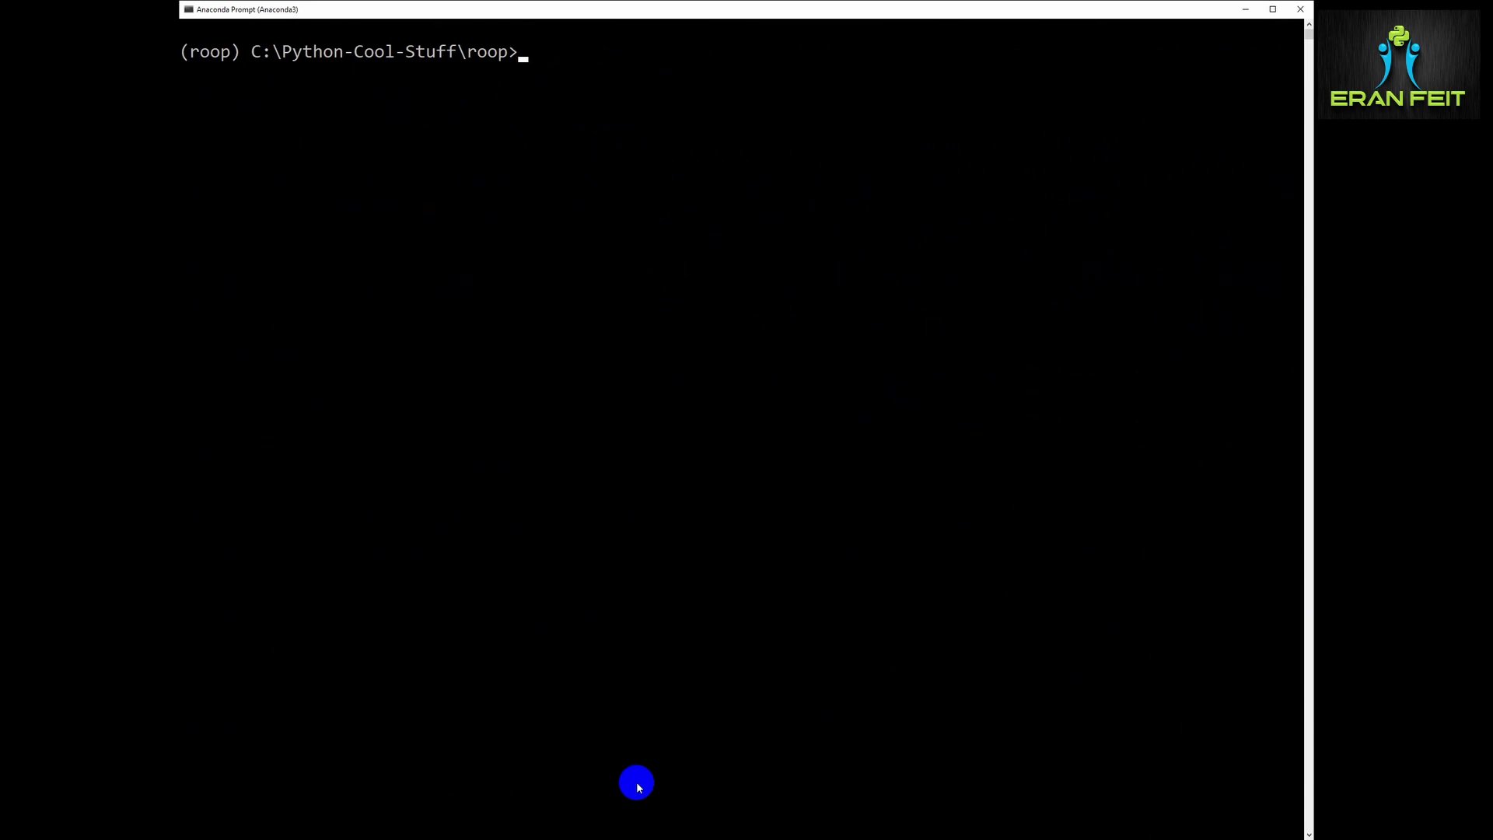
text(python run.py)
key(Return)
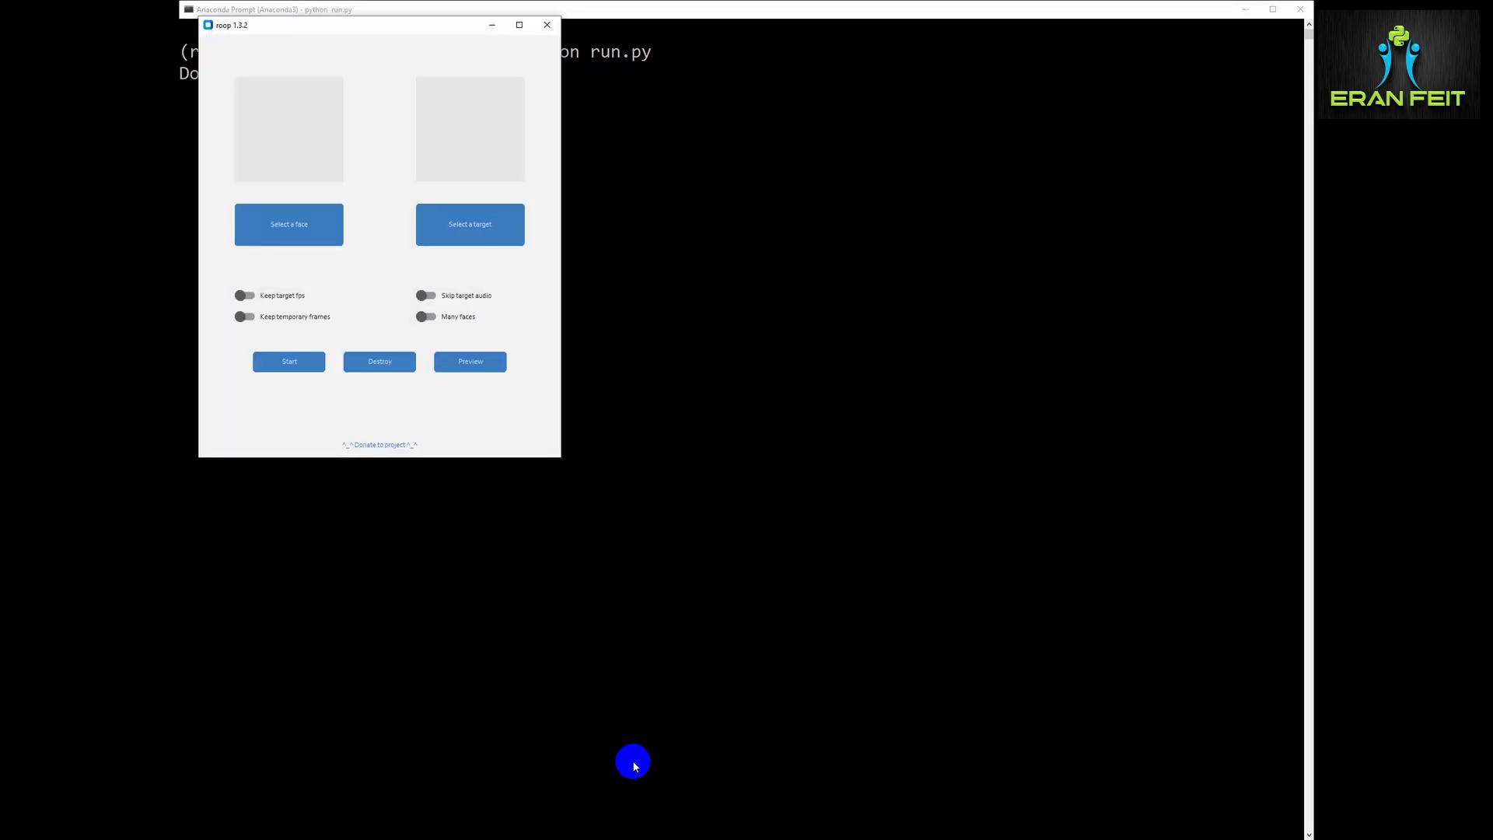
drag(396, 24, 761, 124)
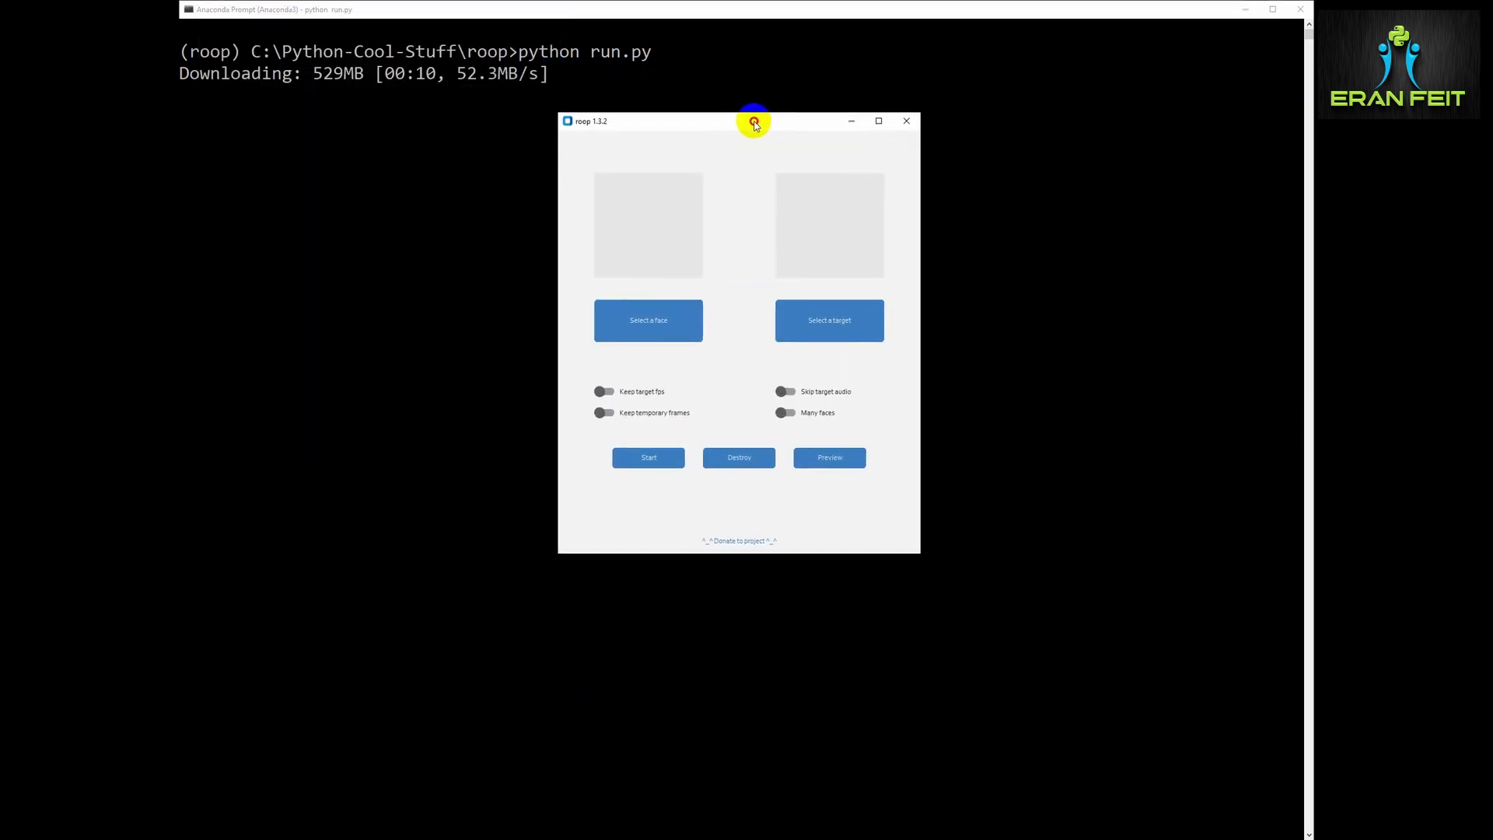
Load Lilach_face.png from C:\Python-Cool-Stuff\roop as the source face
click(656, 320)
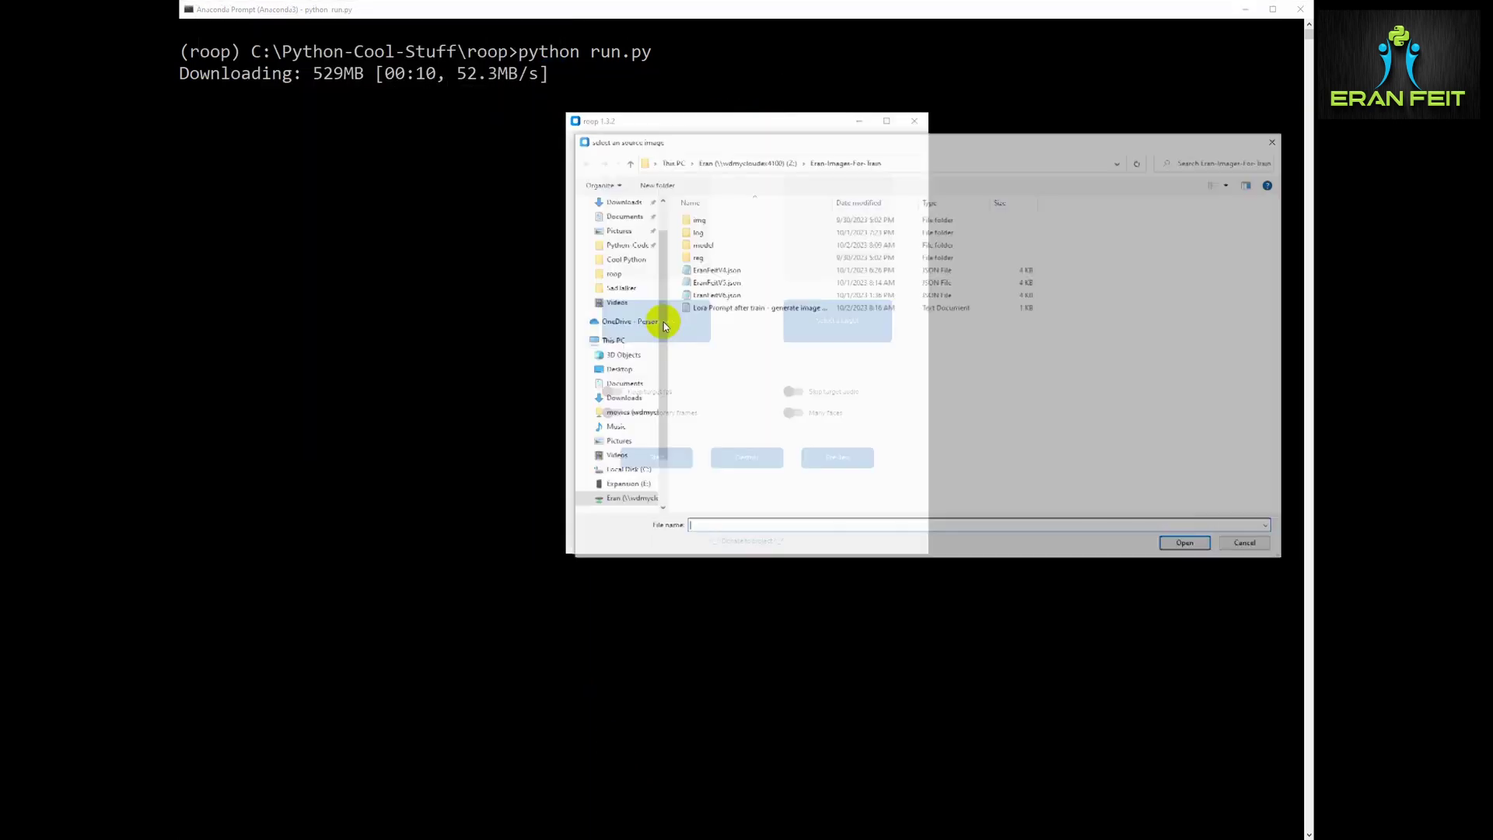
click(625, 472)
double_click(723, 385)
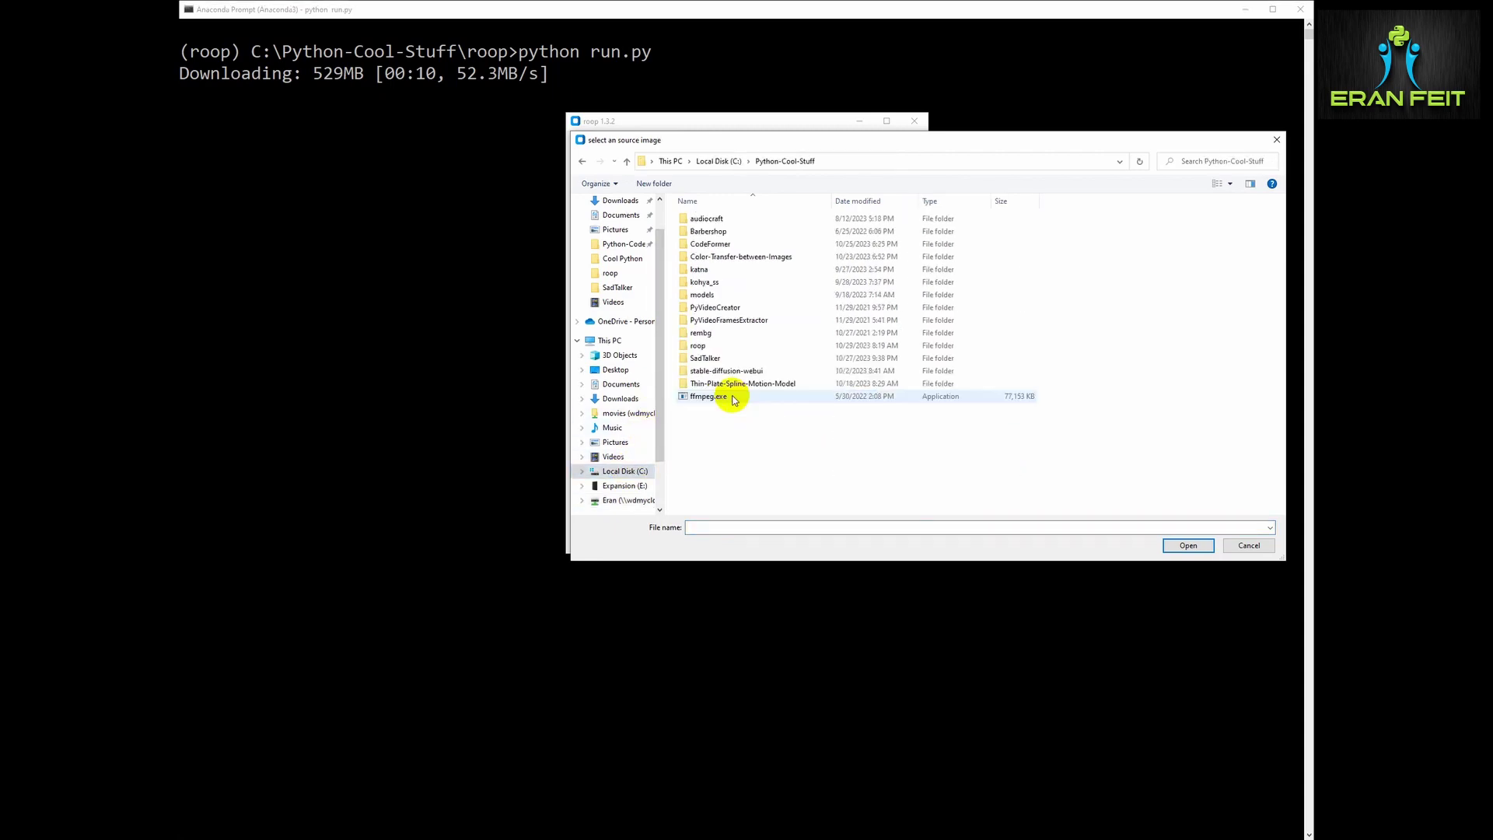
double_click(736, 350)
drag(892, 144, 725, 402)
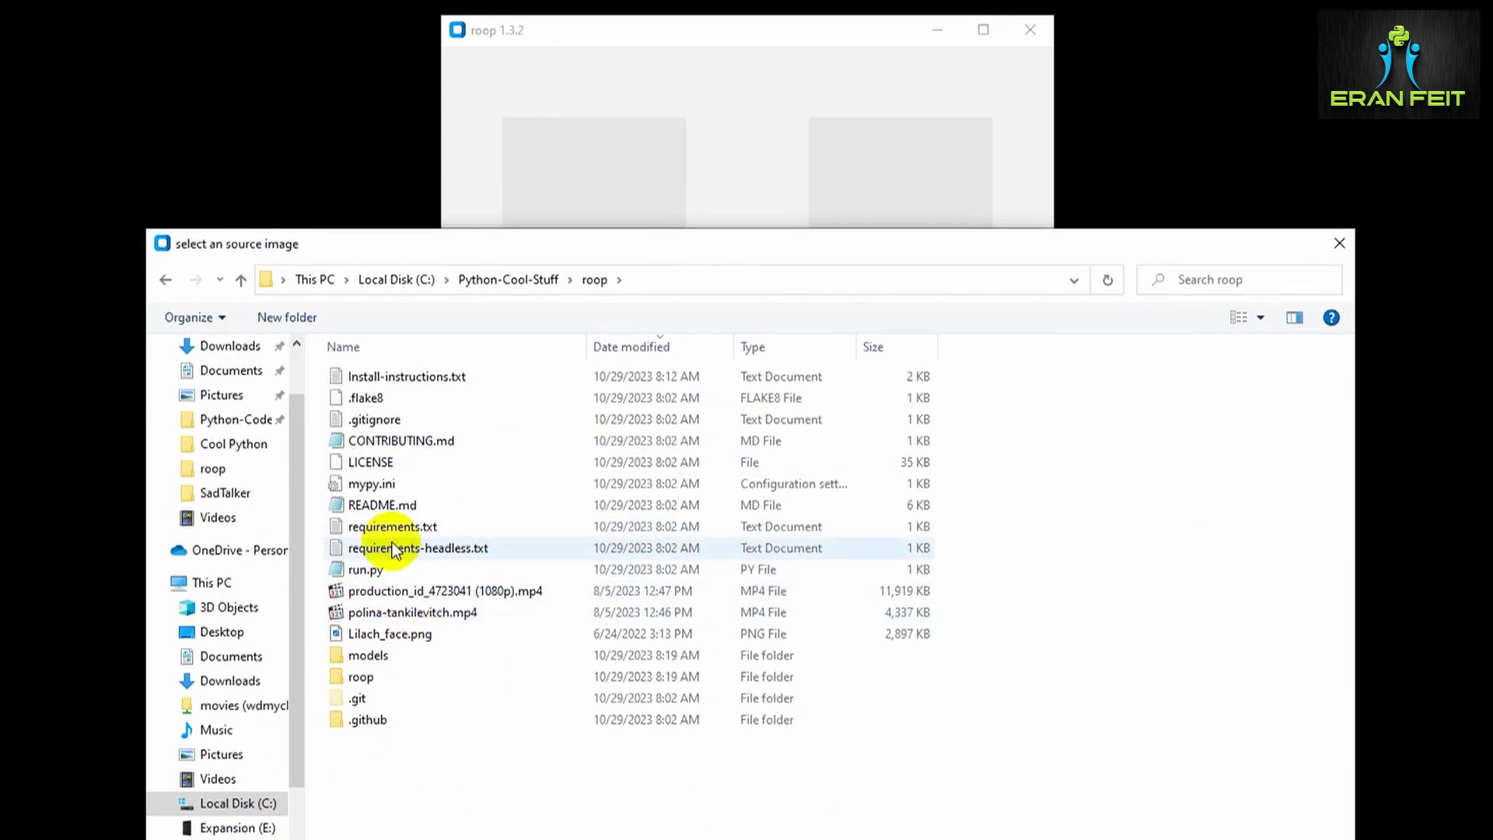
click(388, 636)
double_click(388, 636)
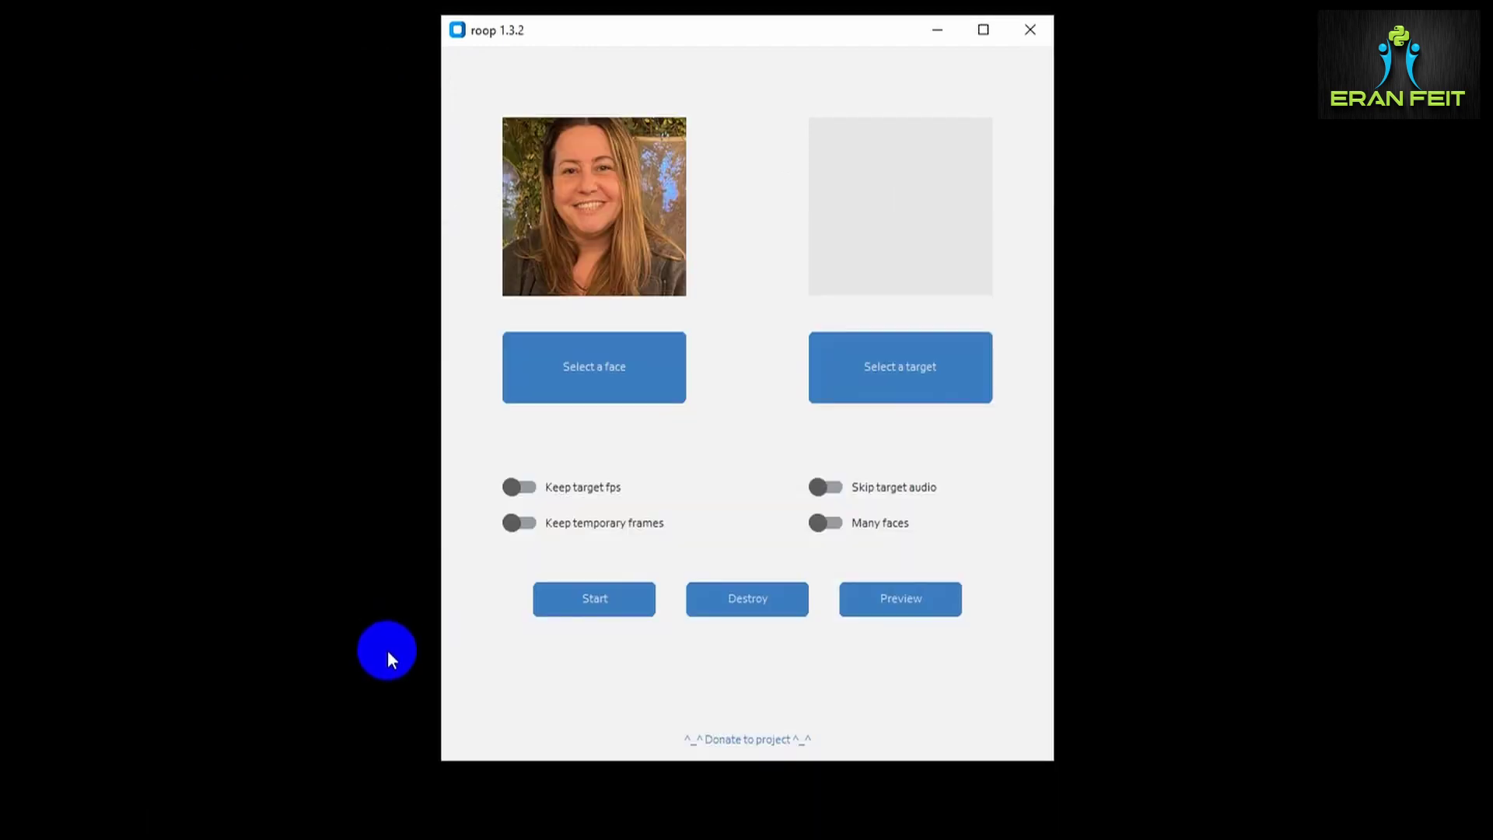
click(883, 366)
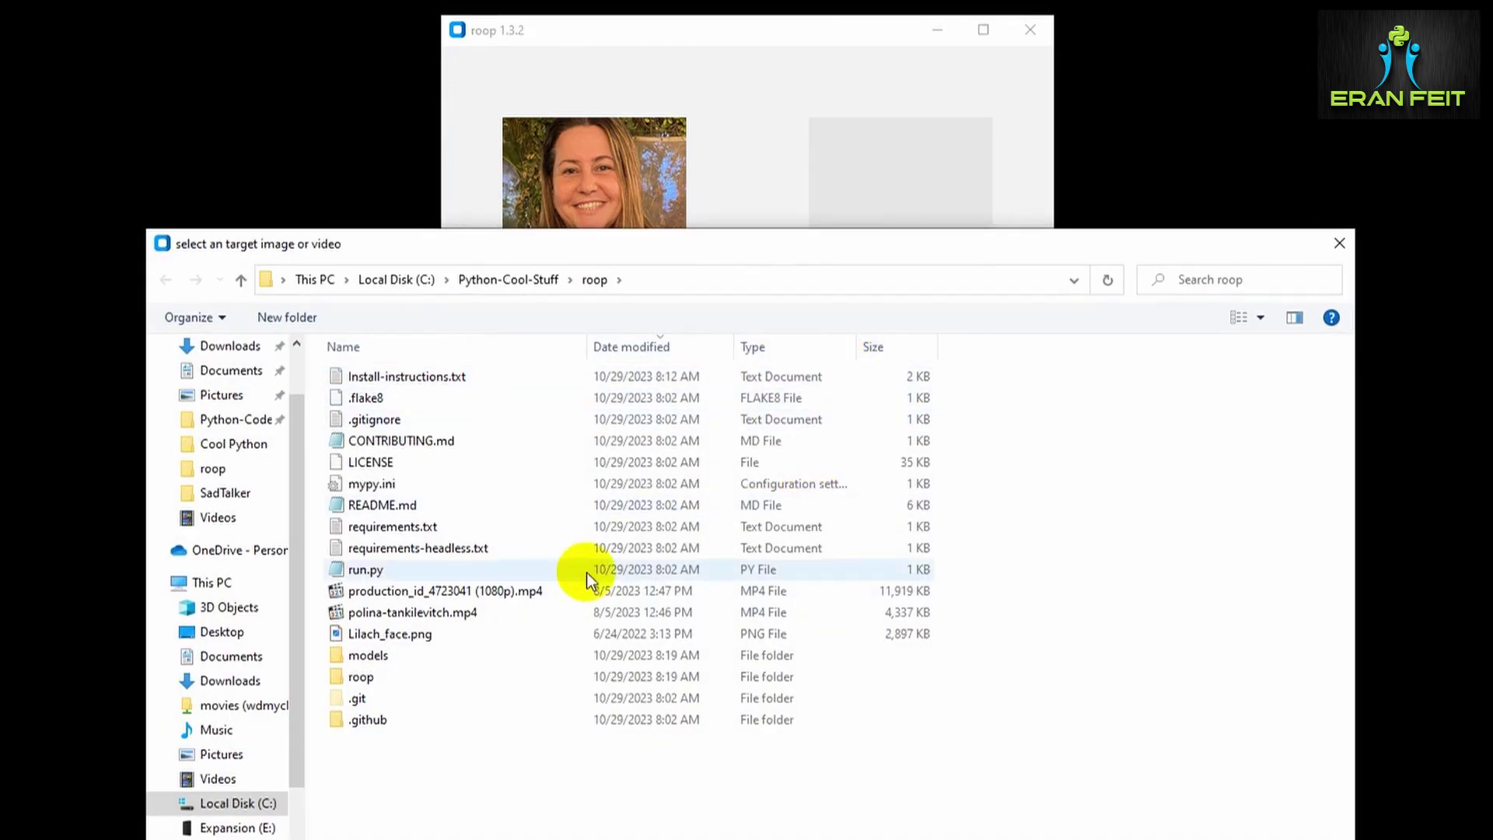
double_click(443, 591)
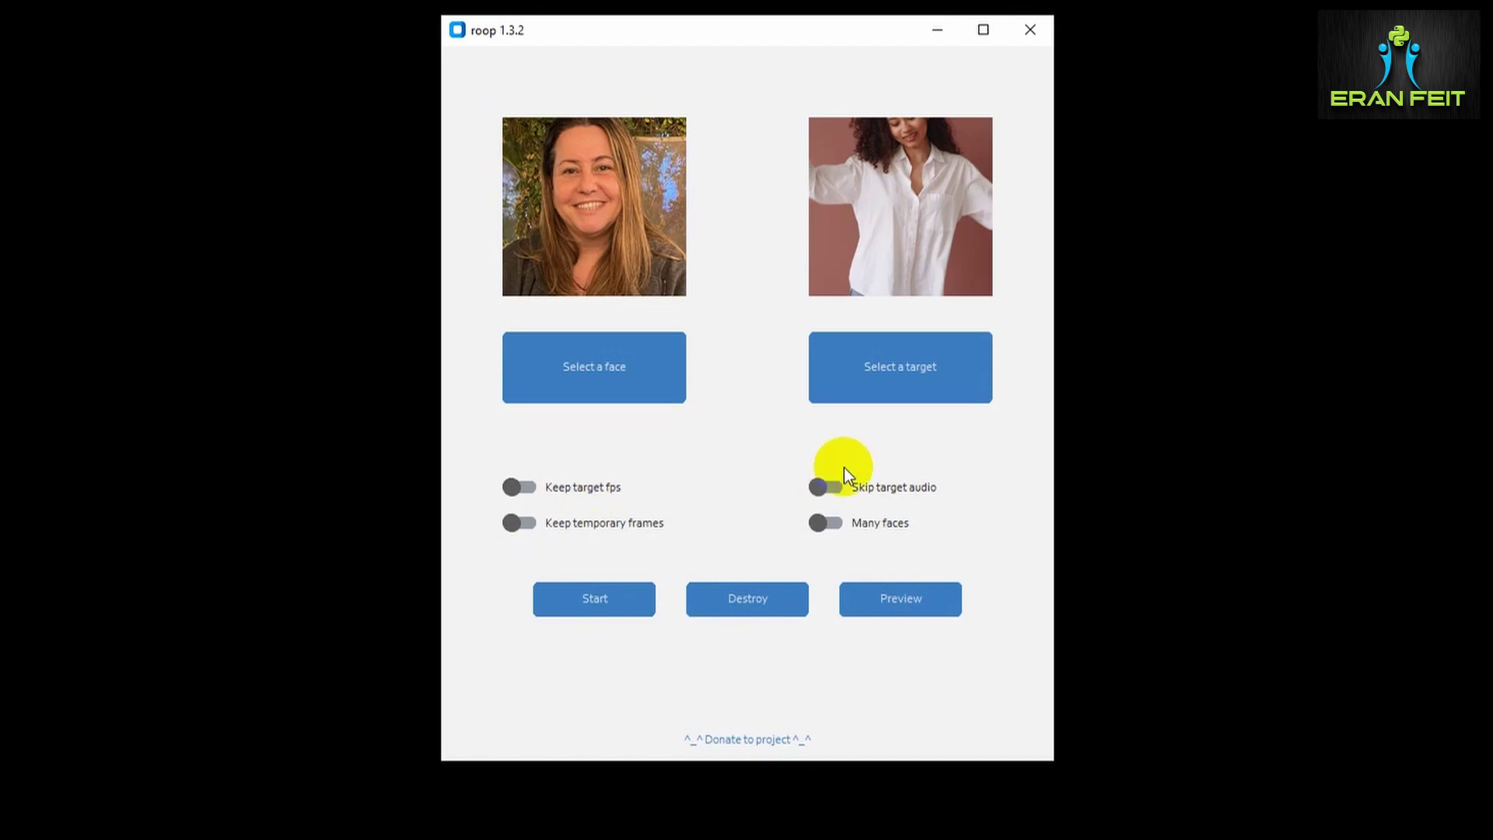
click(607, 601)
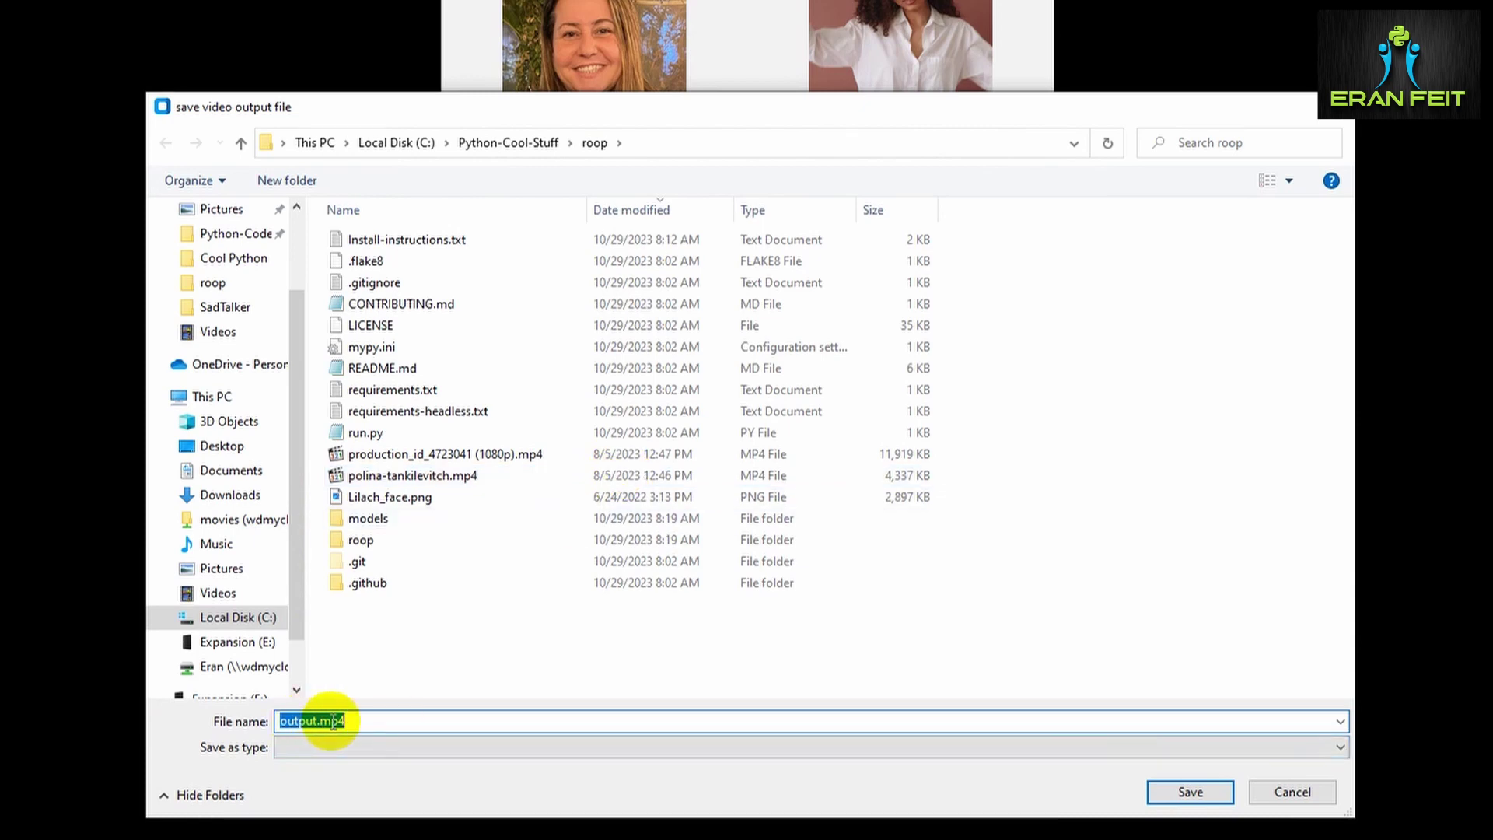
Save the result as output.mp4 and let the CPU swap all 503 frames
click(1190, 792)
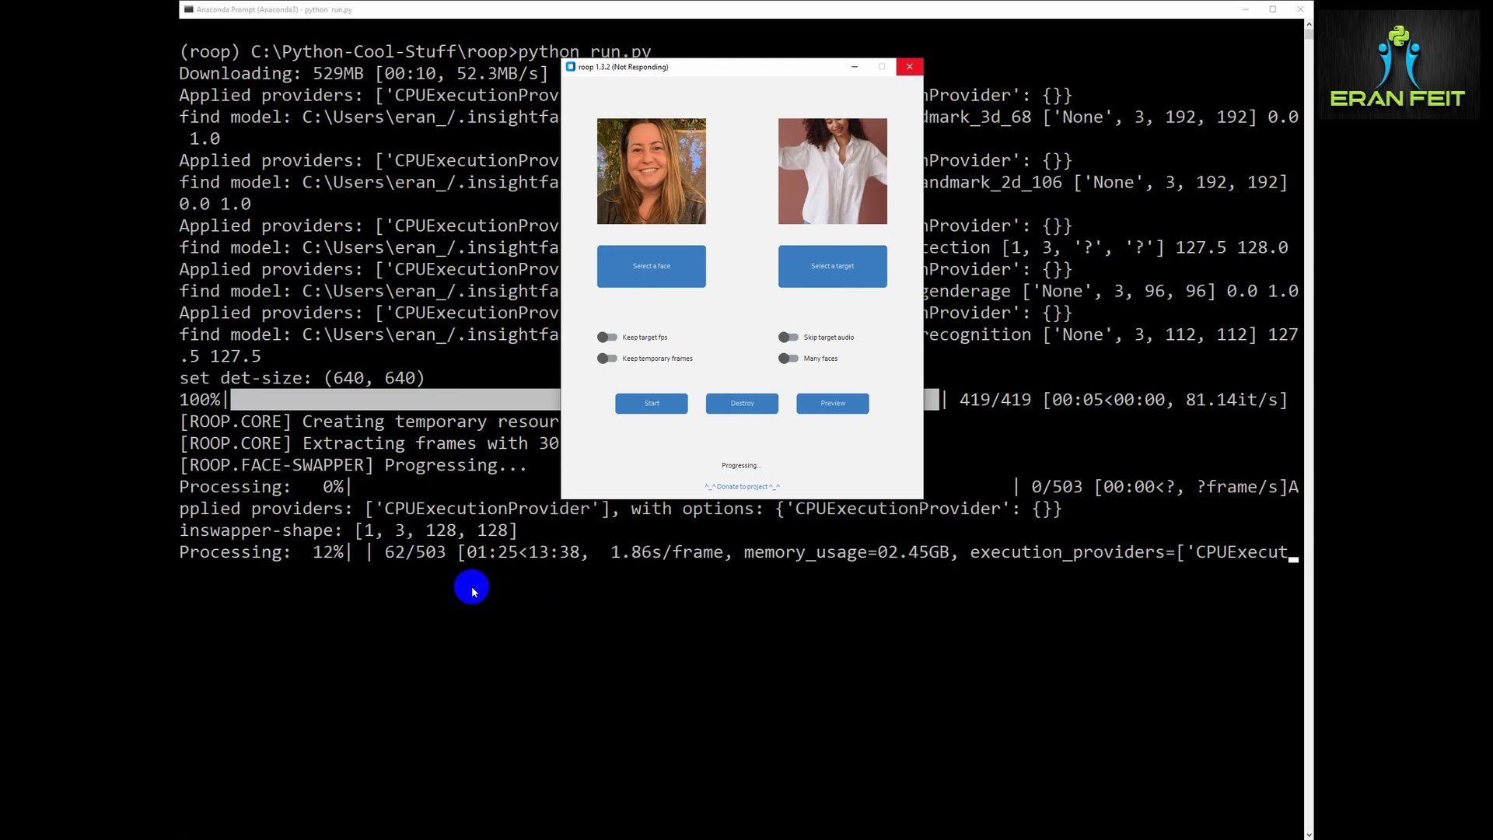
click(571, 708)
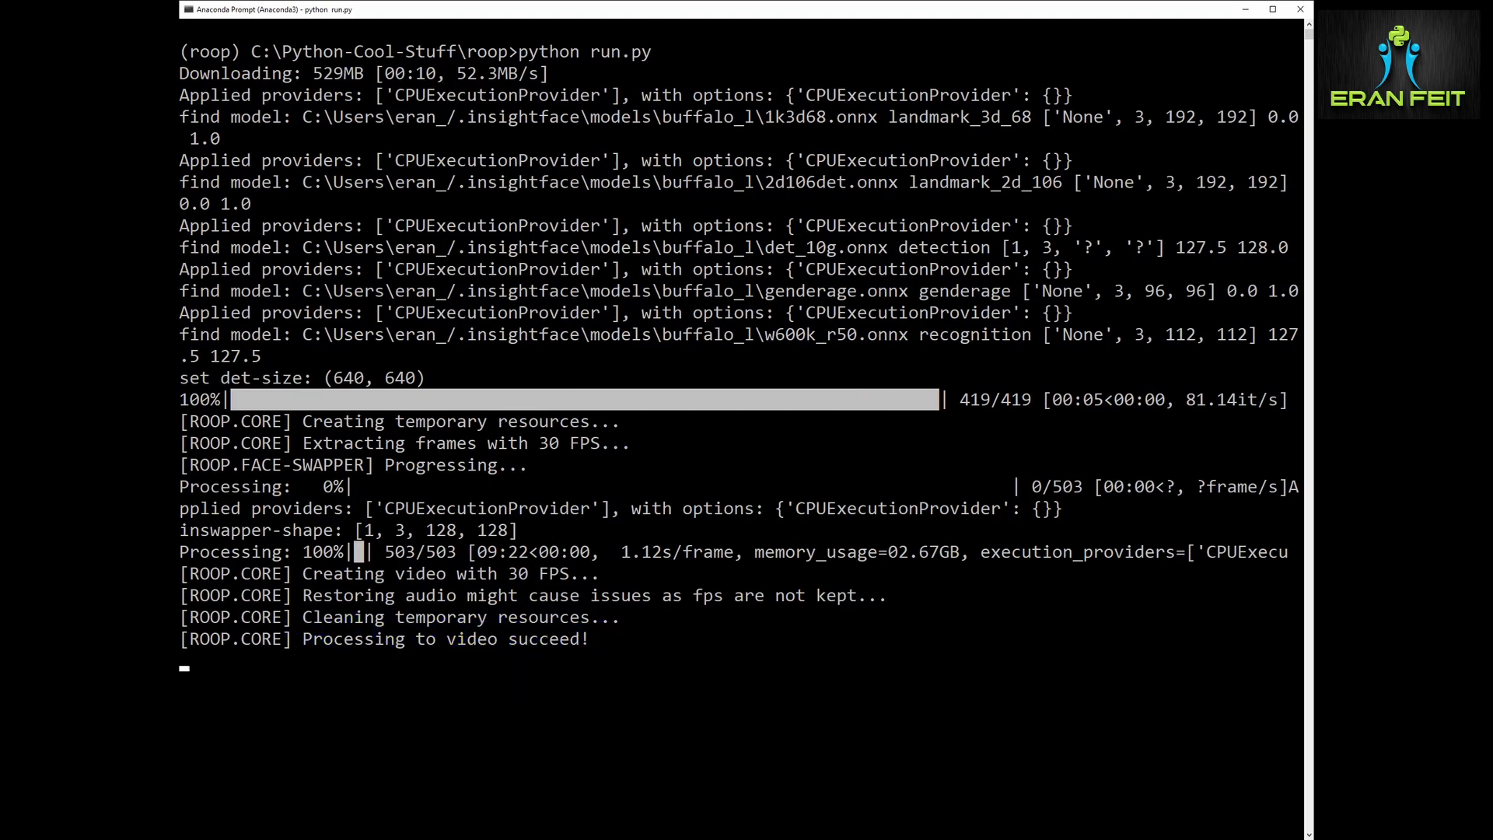
Bring Roop's window forward to see the success message, and place the output folder window over the terminal
click(656, 834)
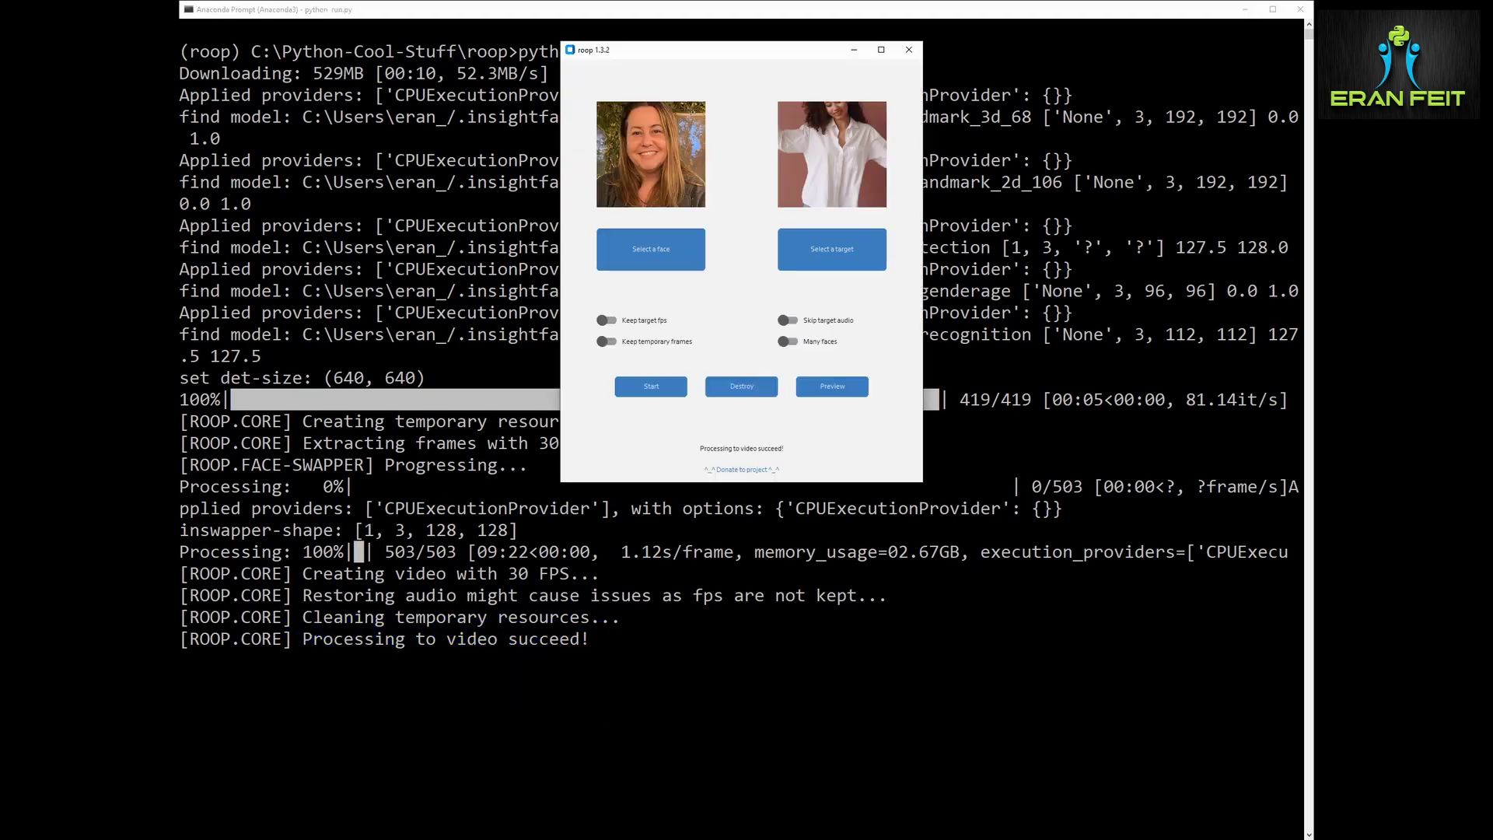
drag(1187, 51, 670, 79)
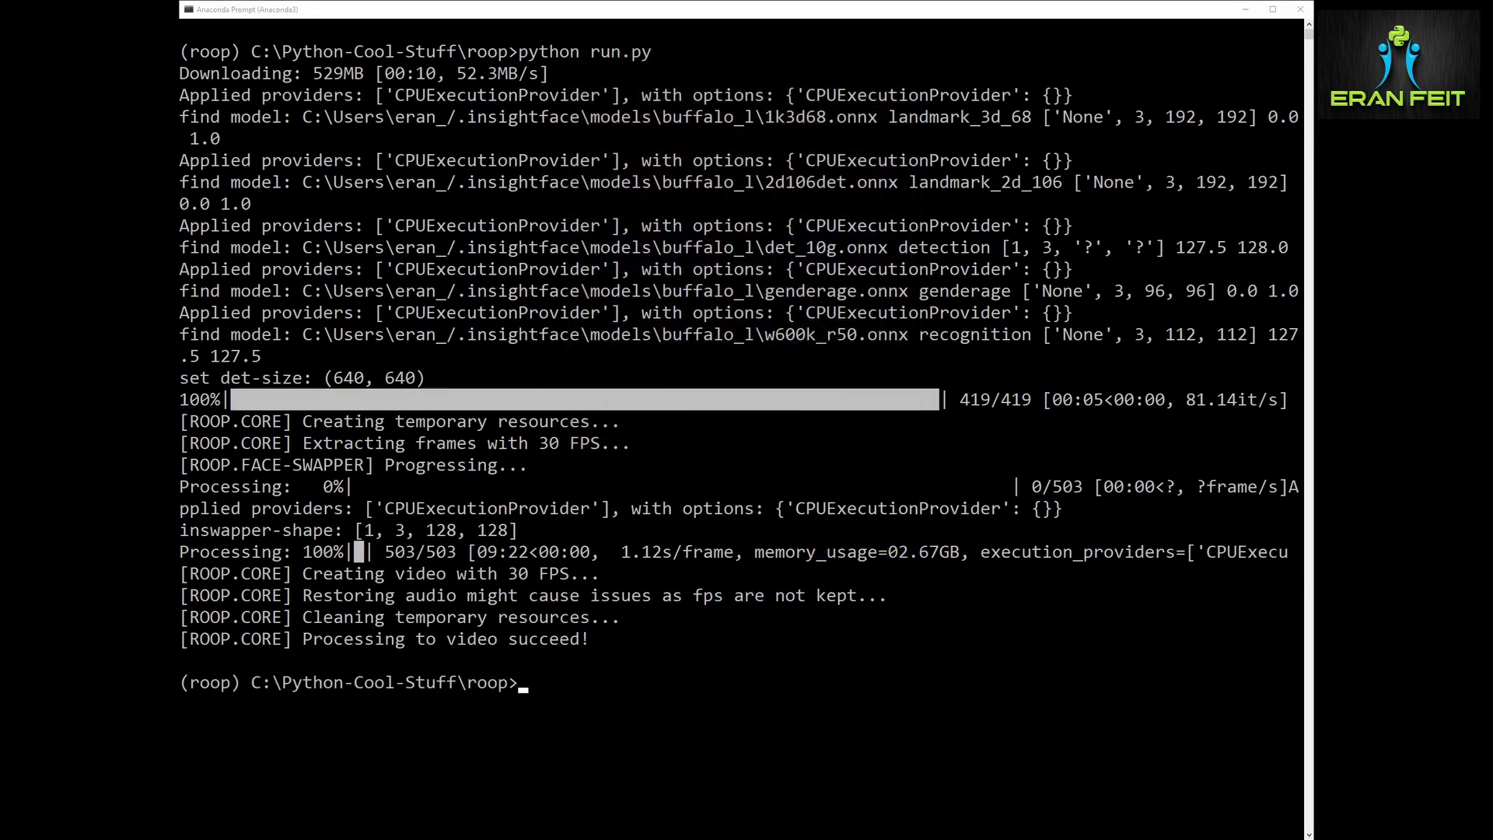
text(cls)
Clear the terminal and run the pip uninstall command for onnxruntime and onnxruntime-gpu
key(Return)
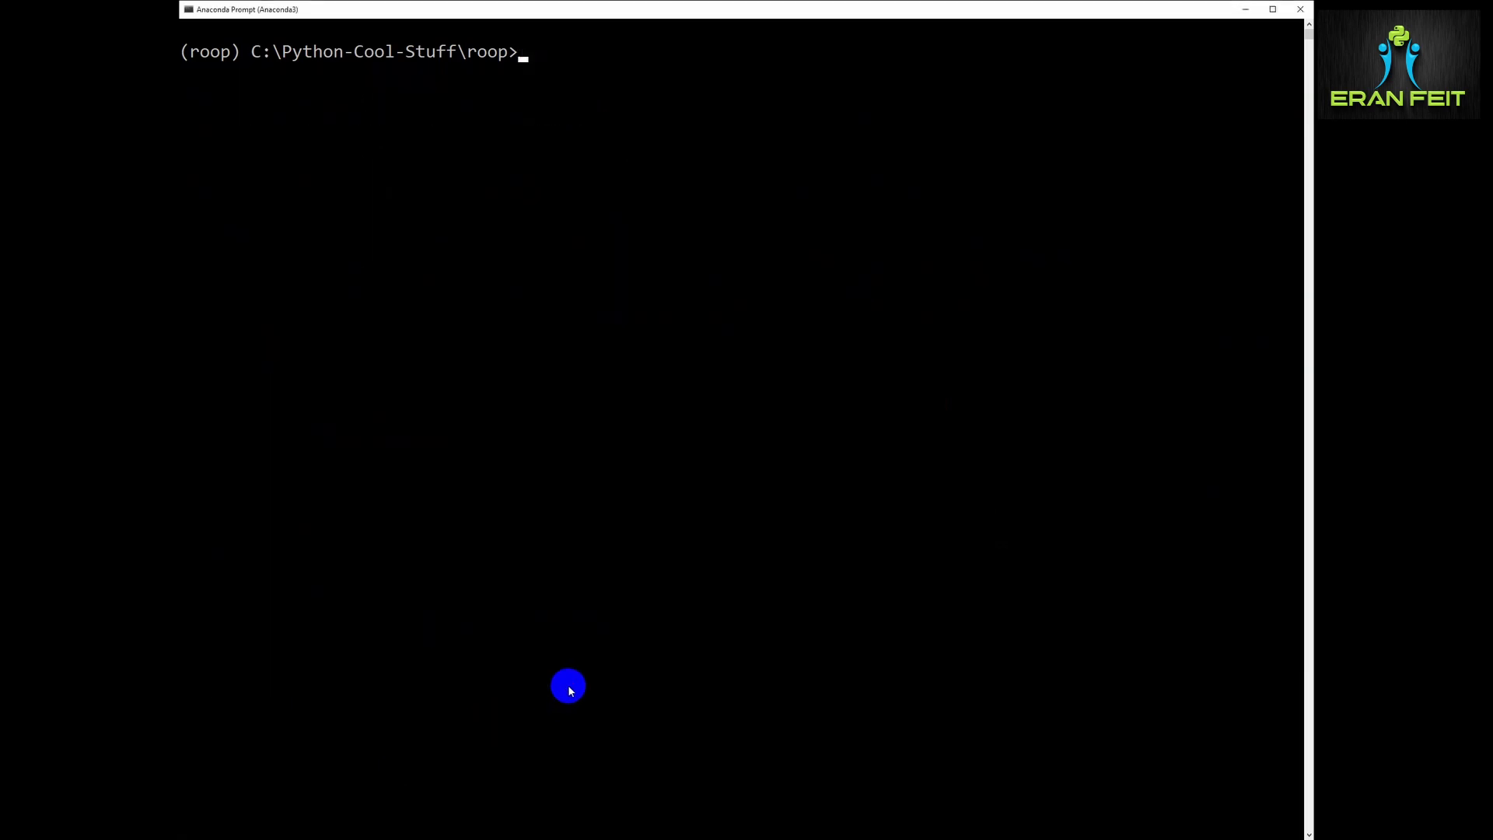
text(Running with GPU)
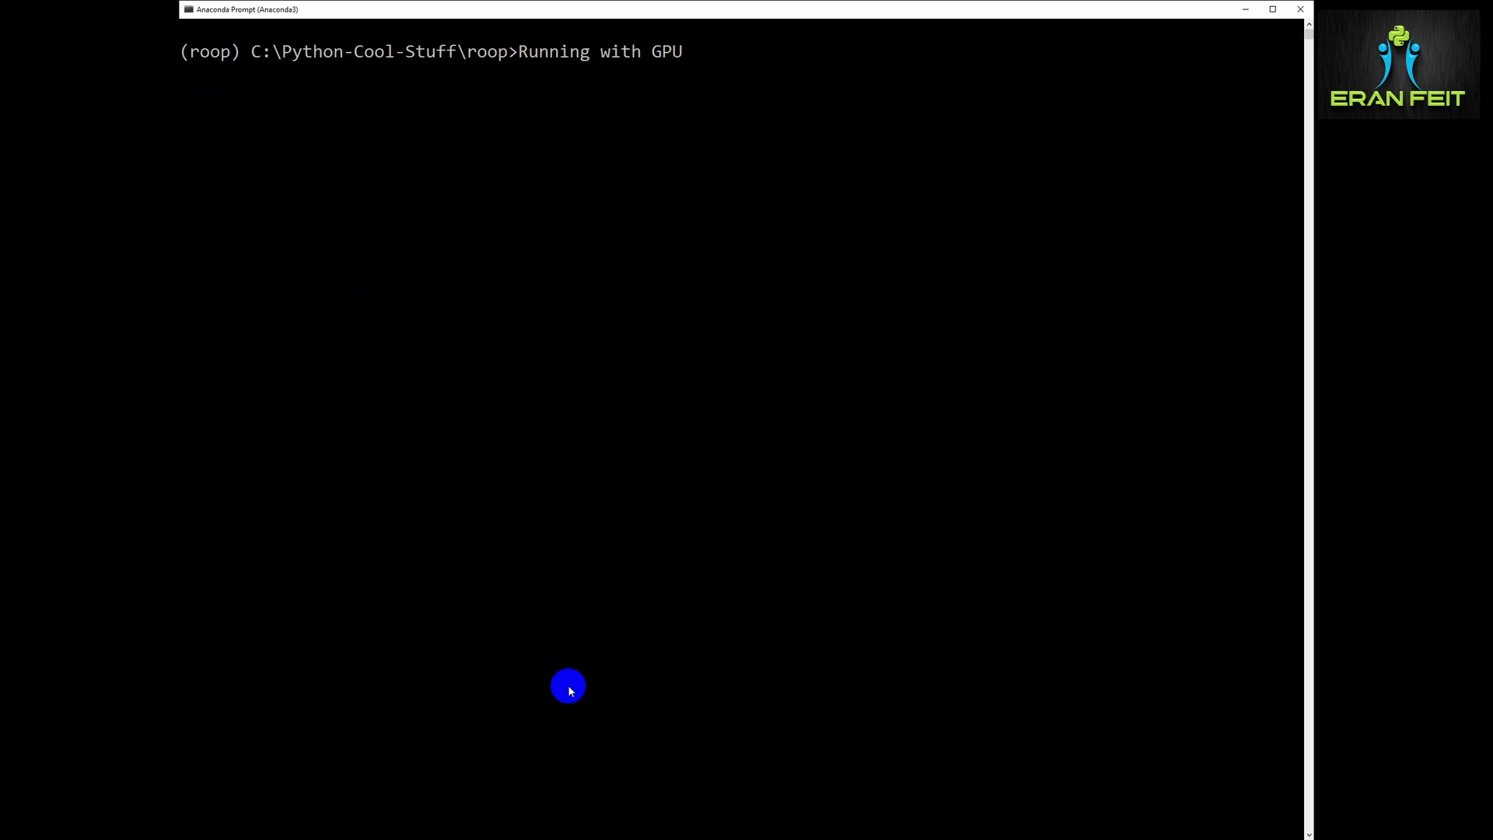
key(BackSpace)
key(BackSpace)
key(BackSpace)
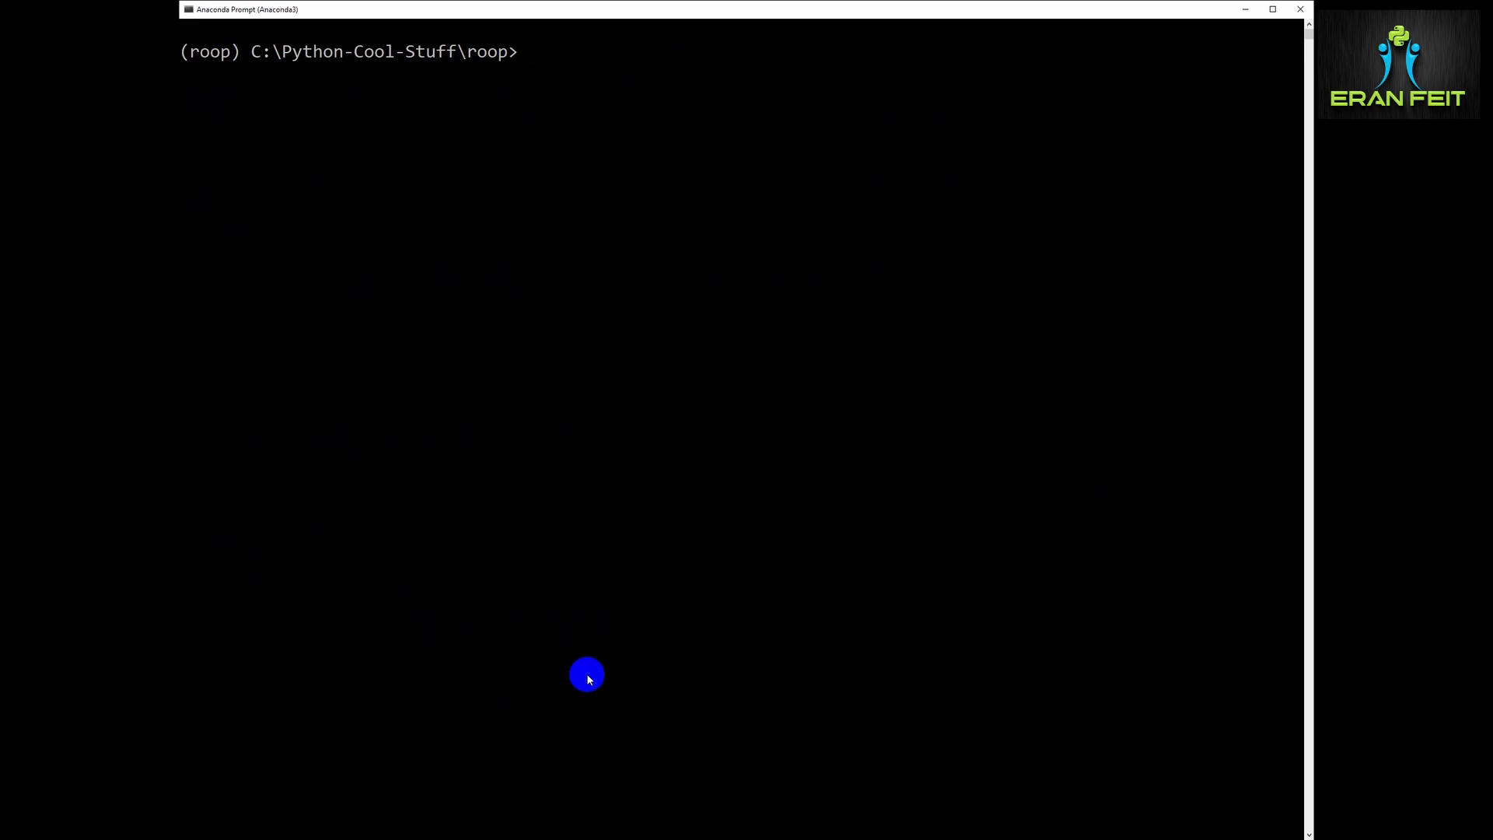
click(863, 324)
text(pip)
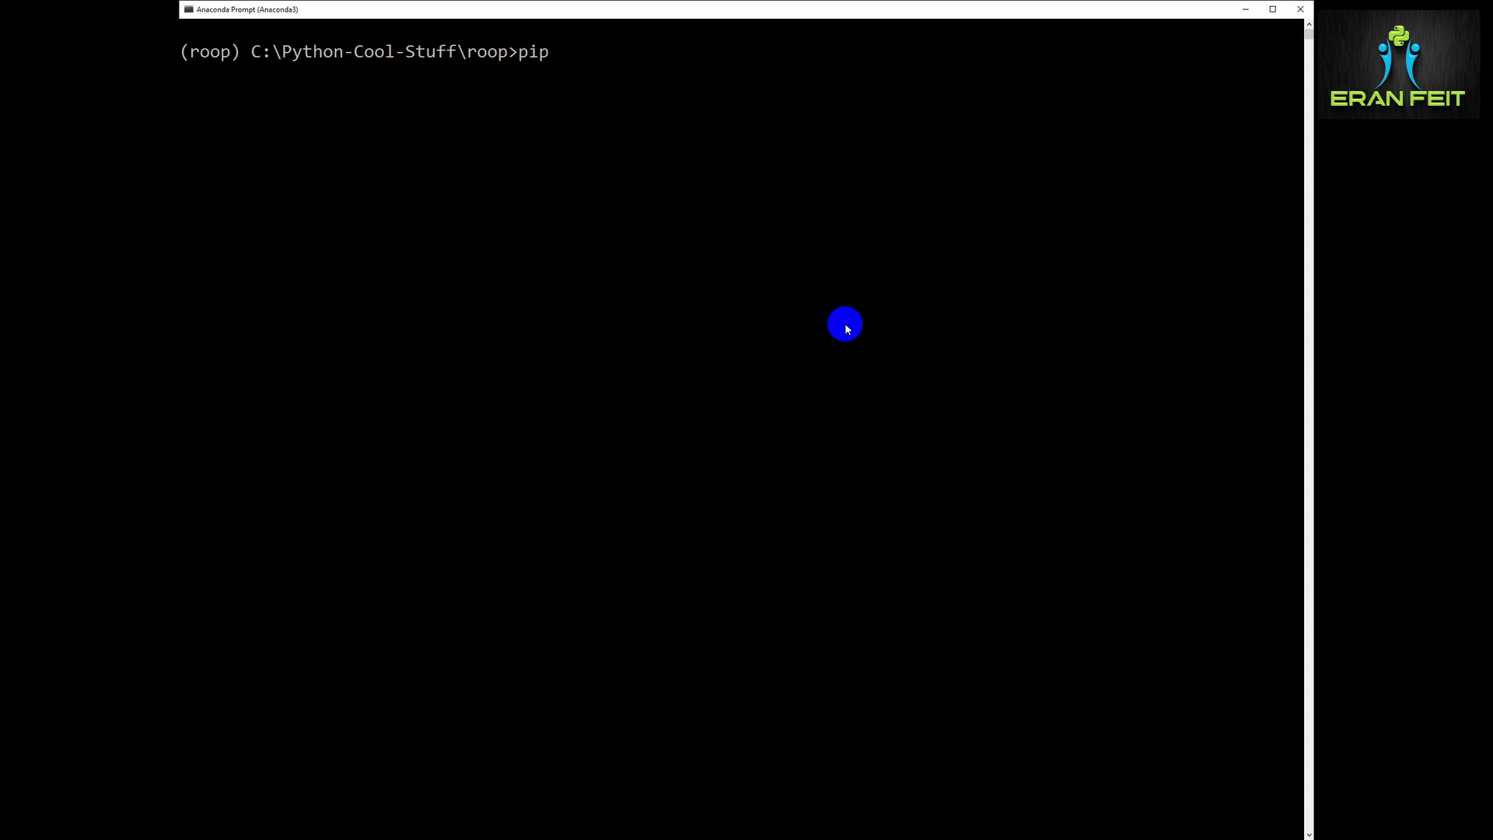
text( unistall onnxr)
text(untime o)
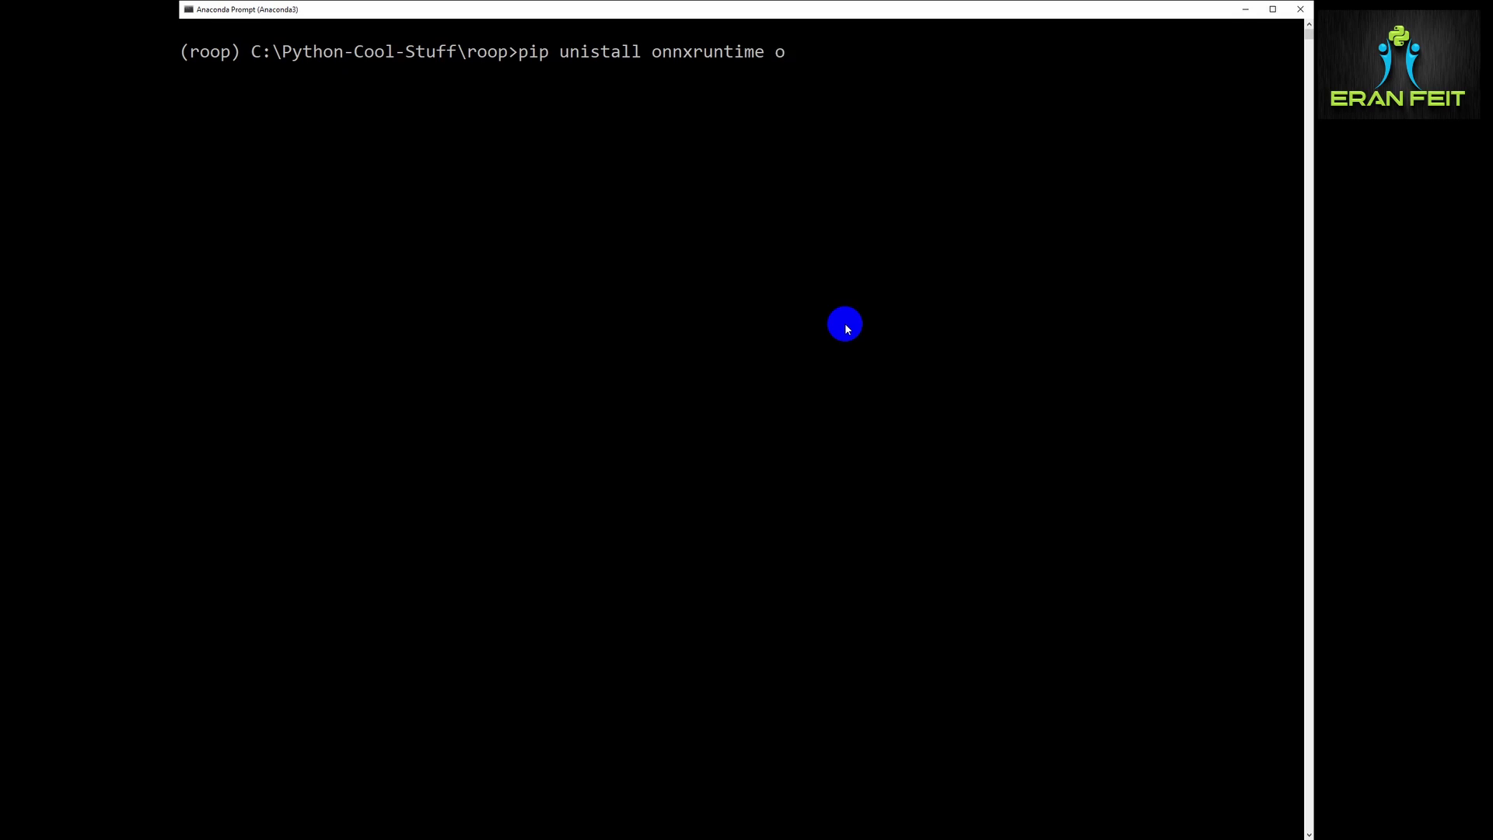
text(nnxruntime-gpu)
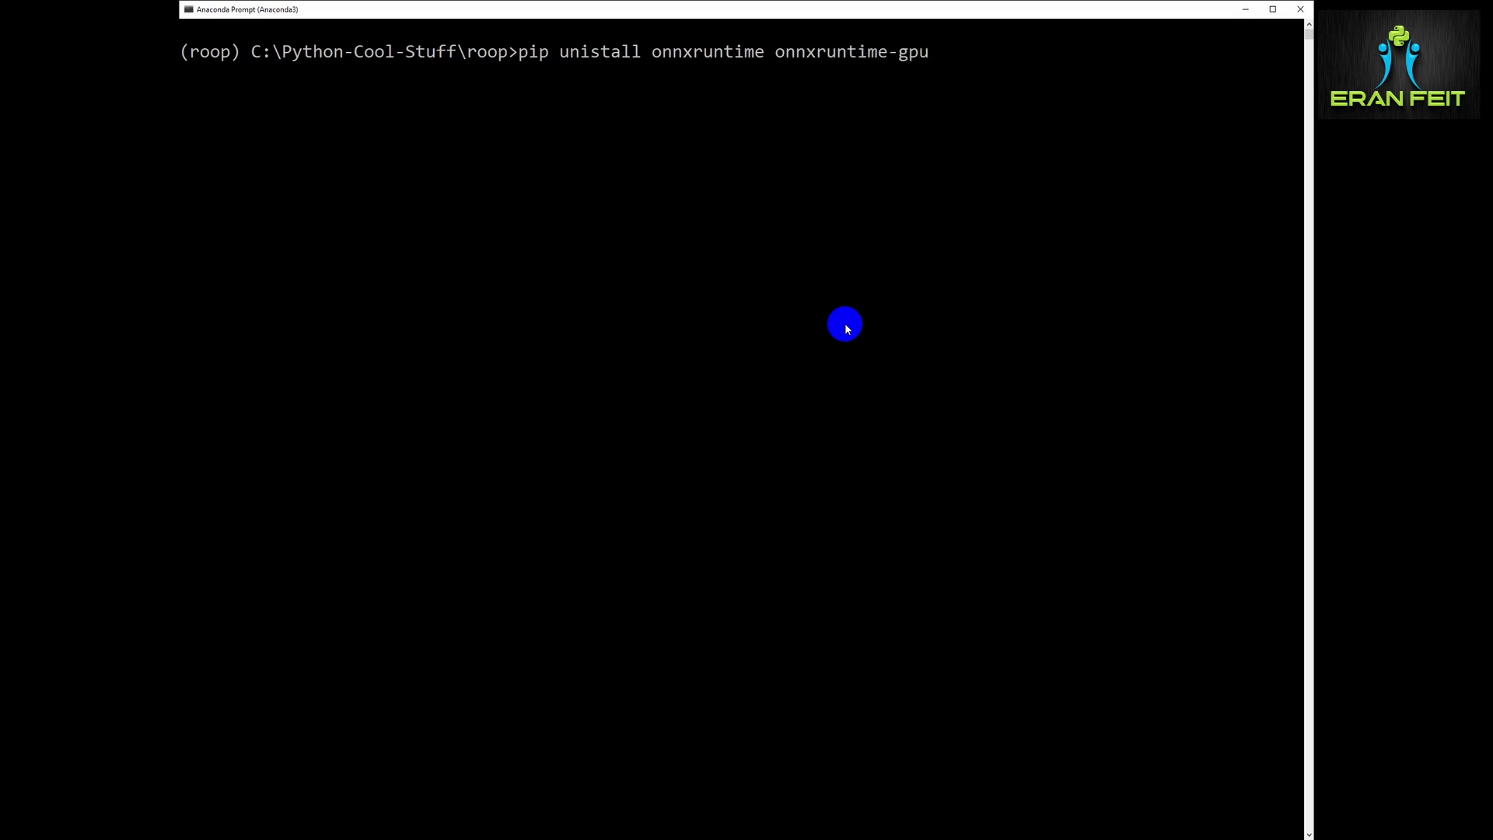
key(Return)
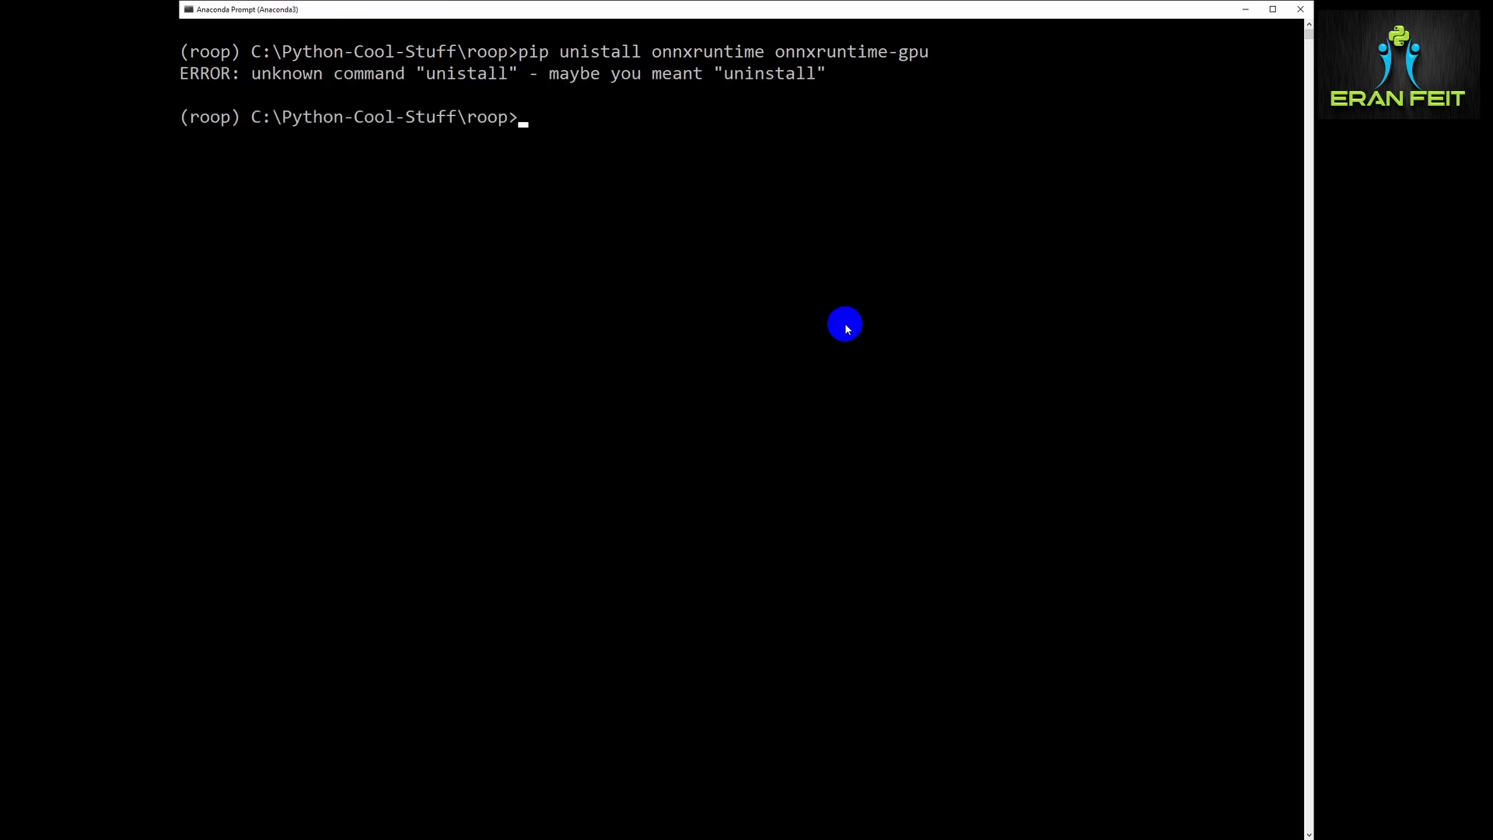
Rerun the uninstall with the typo fixed, confirm removal, then install onnxruntime-gpu==1.15.1
key(Up)
key(ctrl+Left)
key(ctrl+Left)
key(ctrl+Left)
key(ctrl+Left)
text(n)
key(Return)
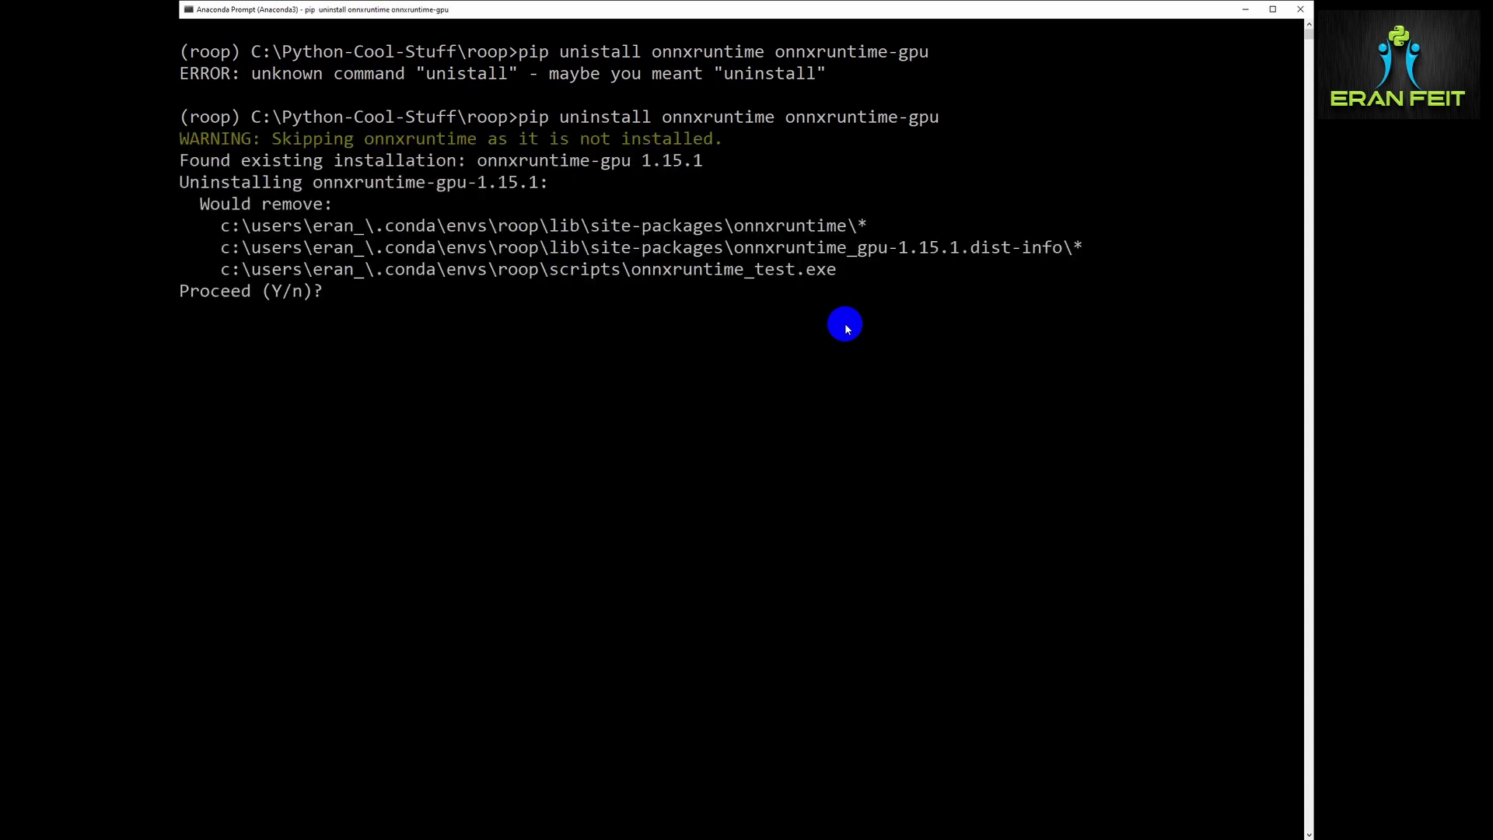
text(y)
key(Return)
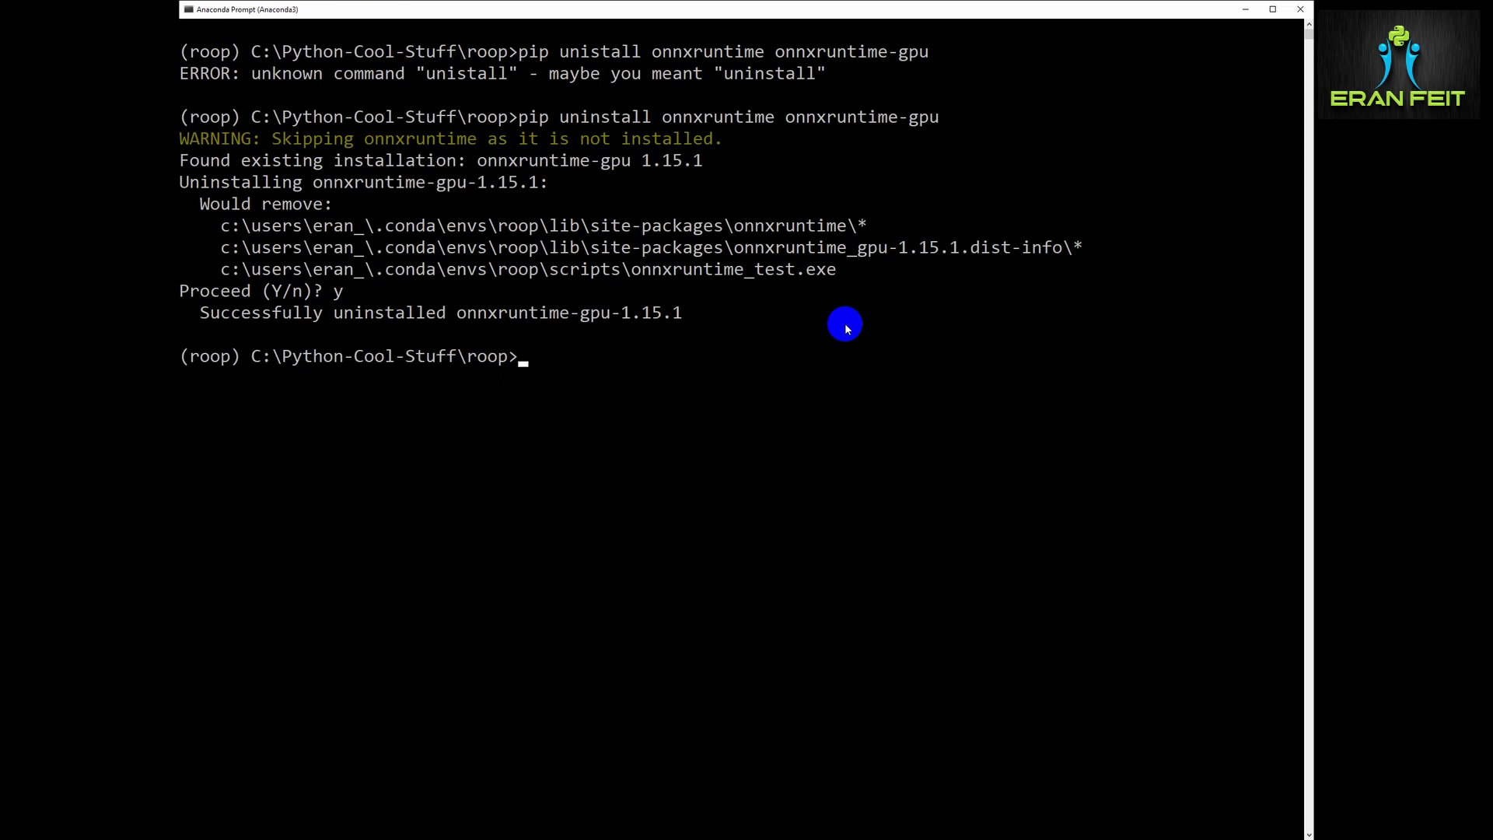
text(pip install )
text(onn)
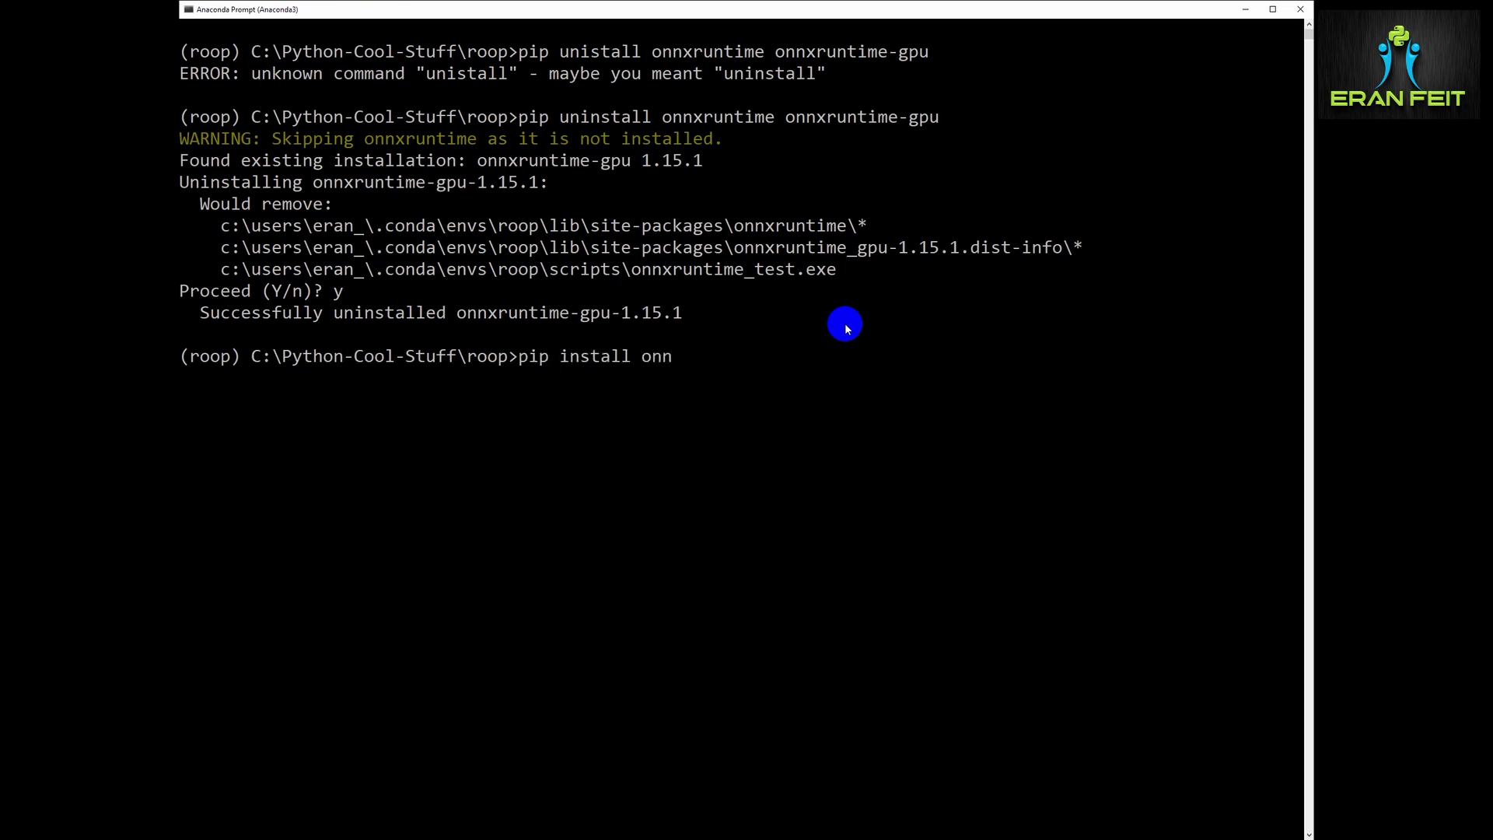
text(xruntime-gpu==1.15.1)
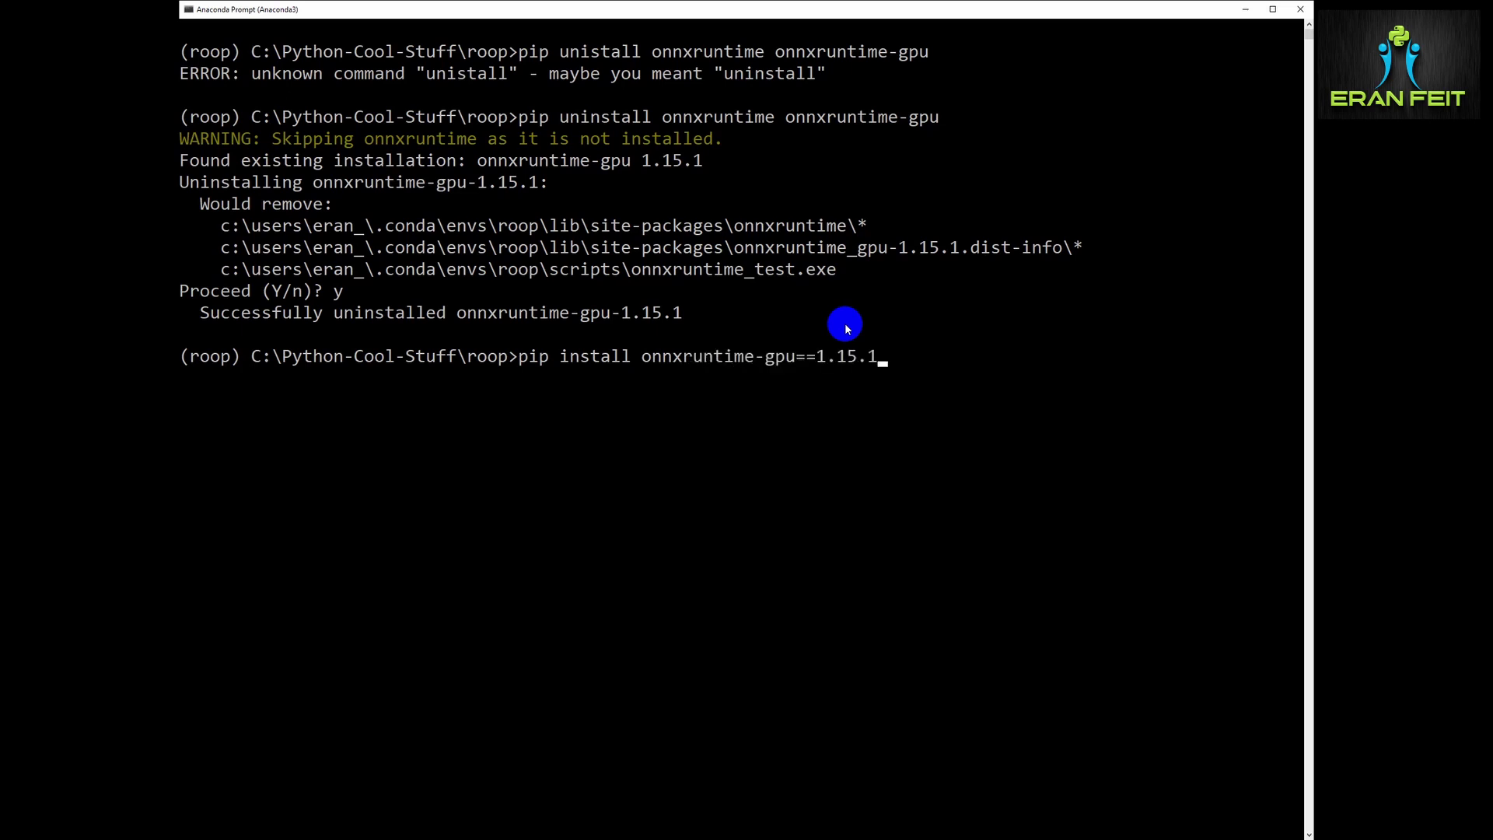
key(Return)
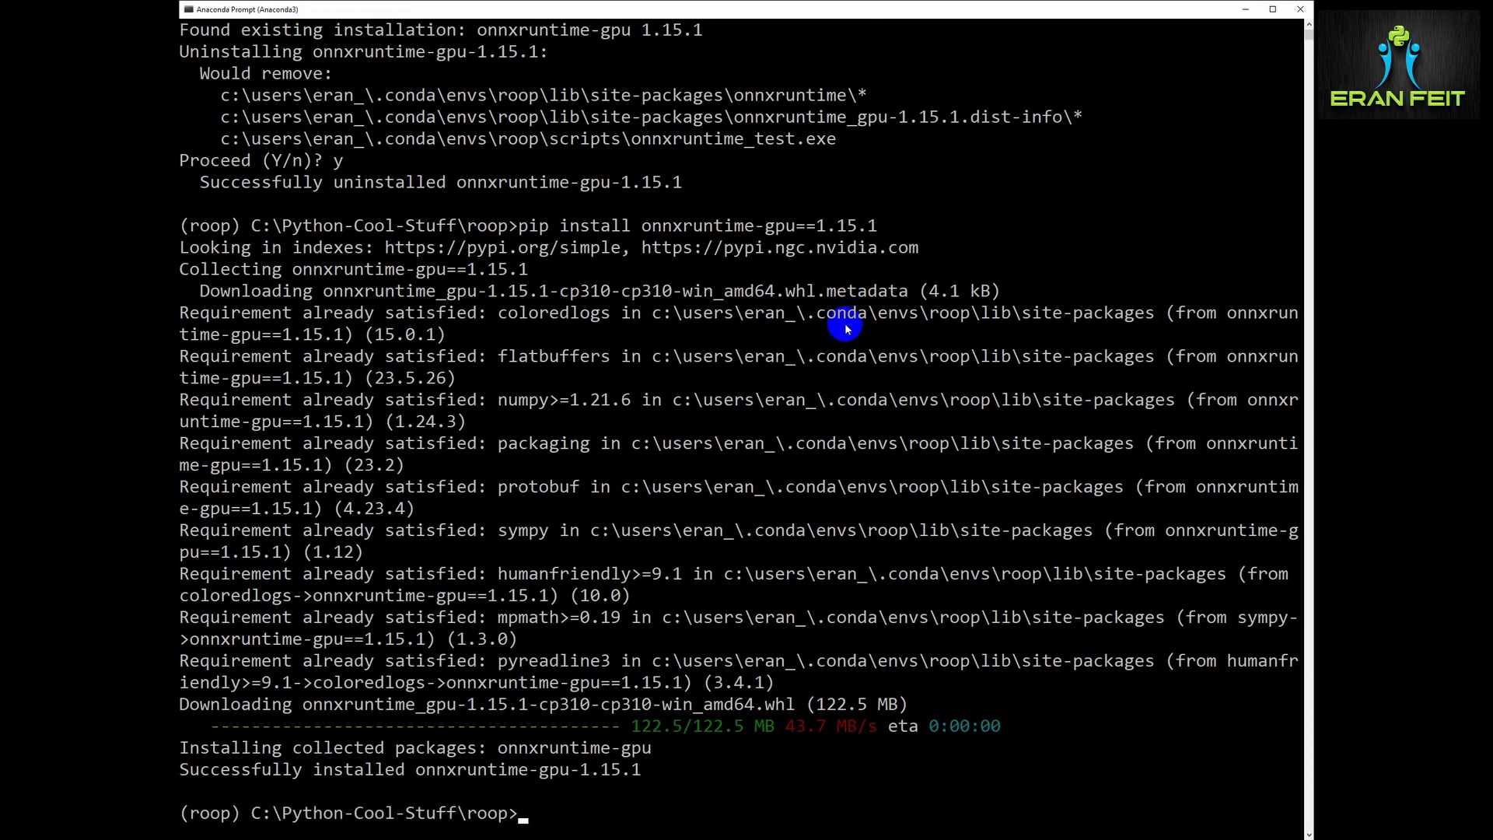
text(cls)
Relaunch Roop with the CUDA provider and load the face photo and dancing-woman video
key(Return)
text(python ru)
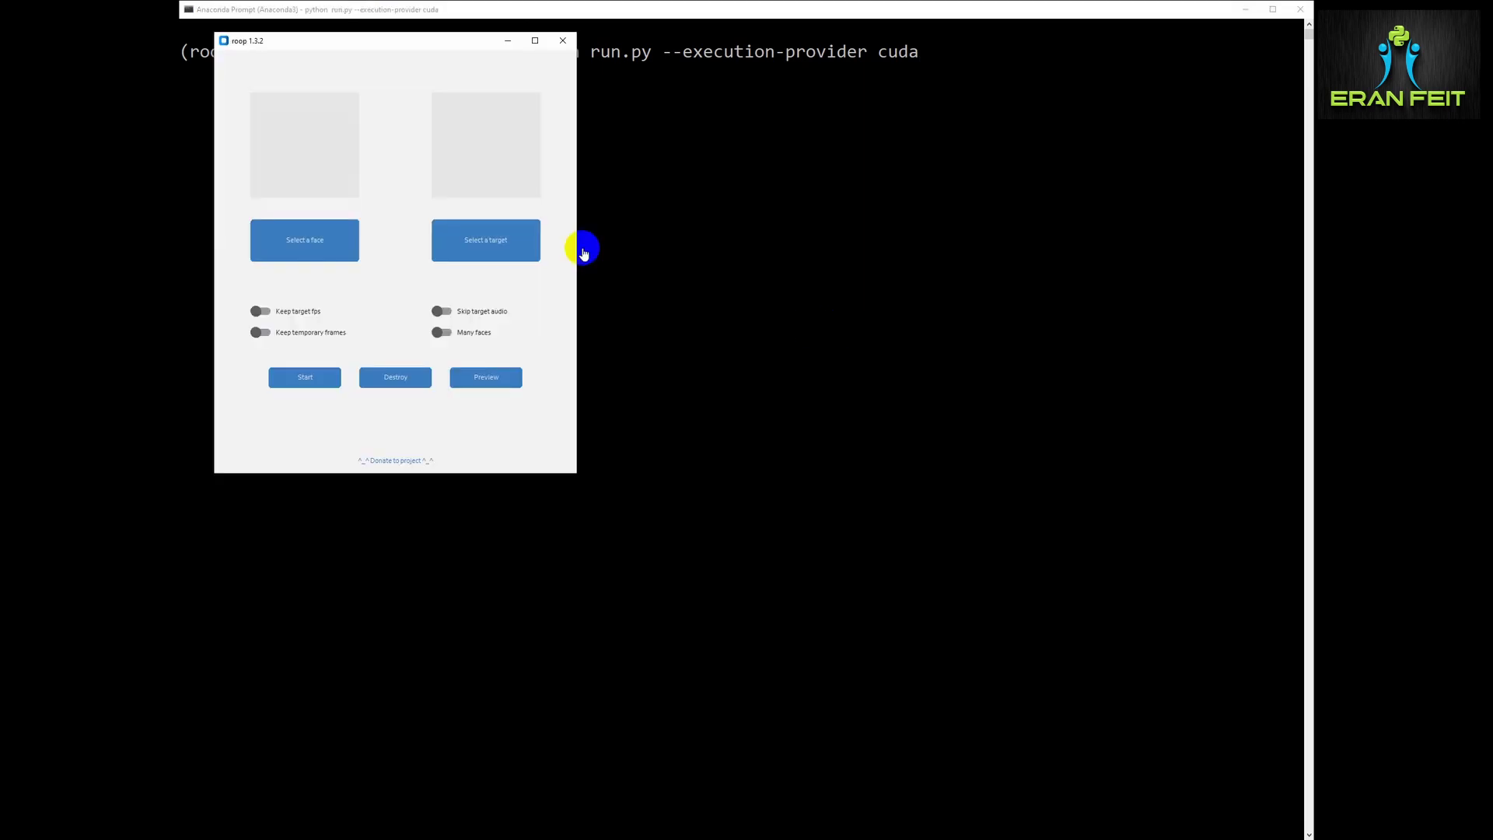
drag(361, 41, 717, 92)
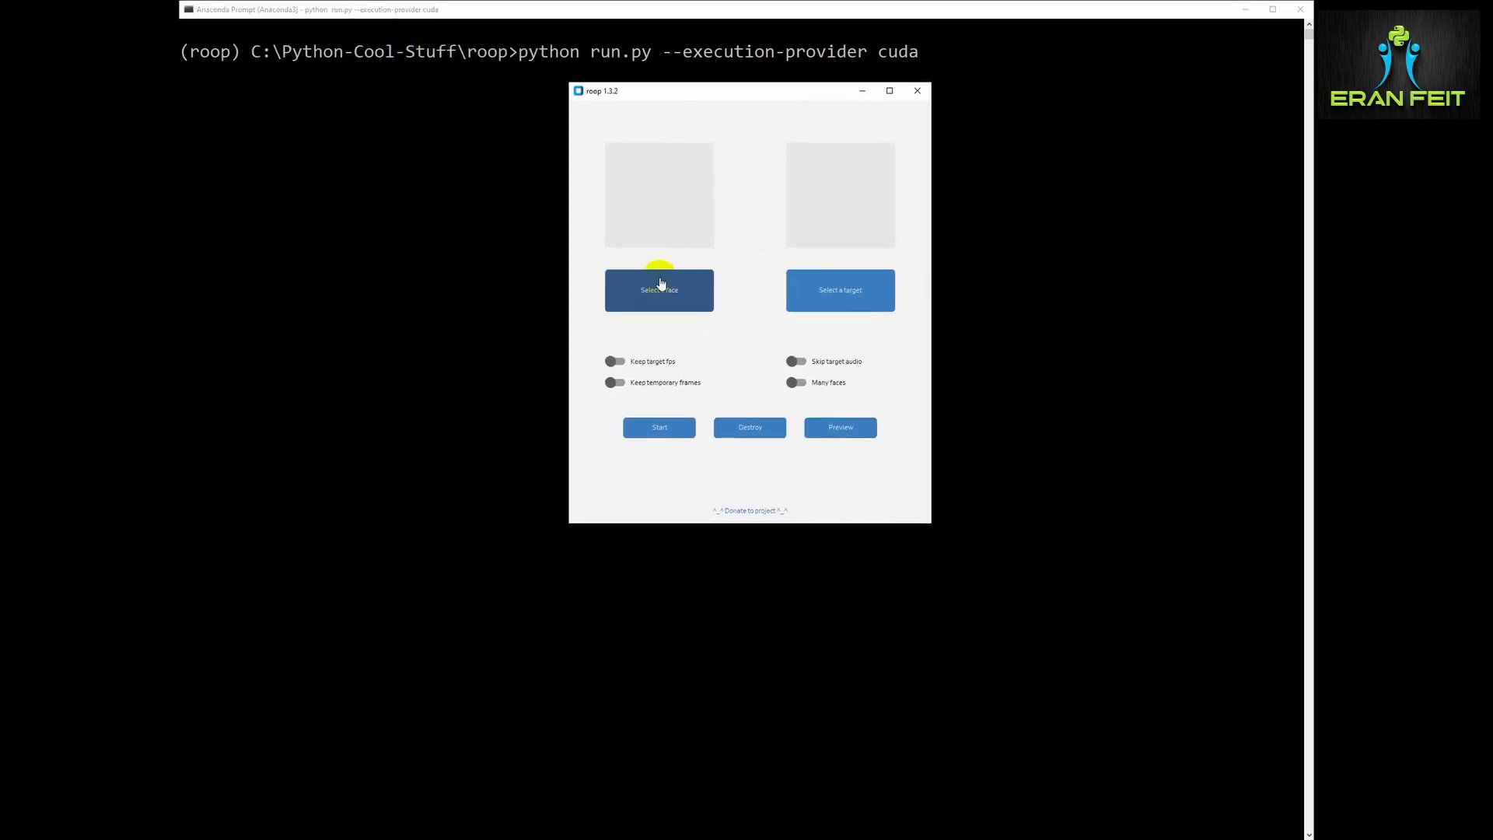
click(659, 289)
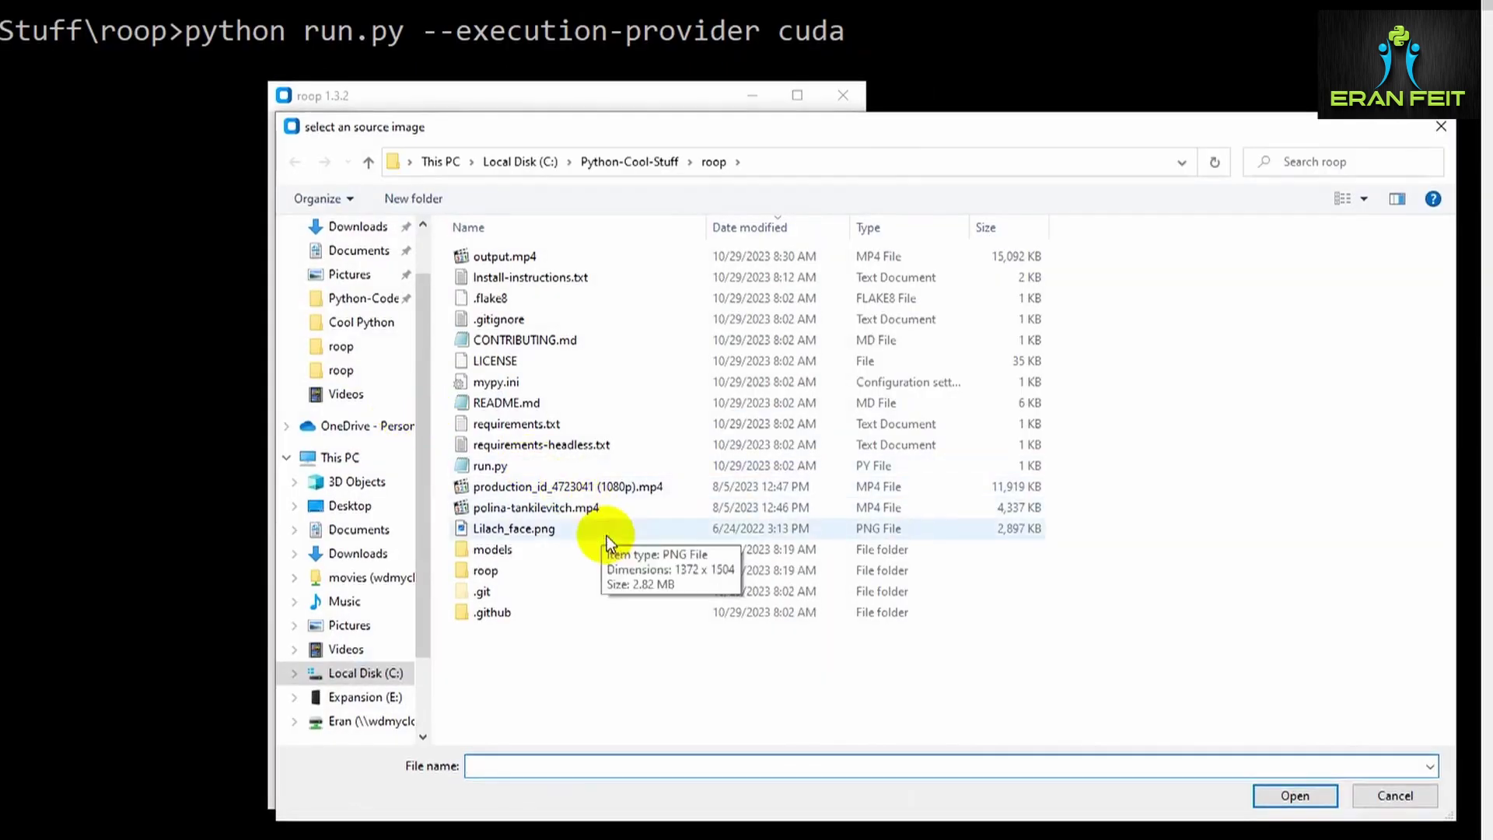
double_click(514, 528)
click(715, 425)
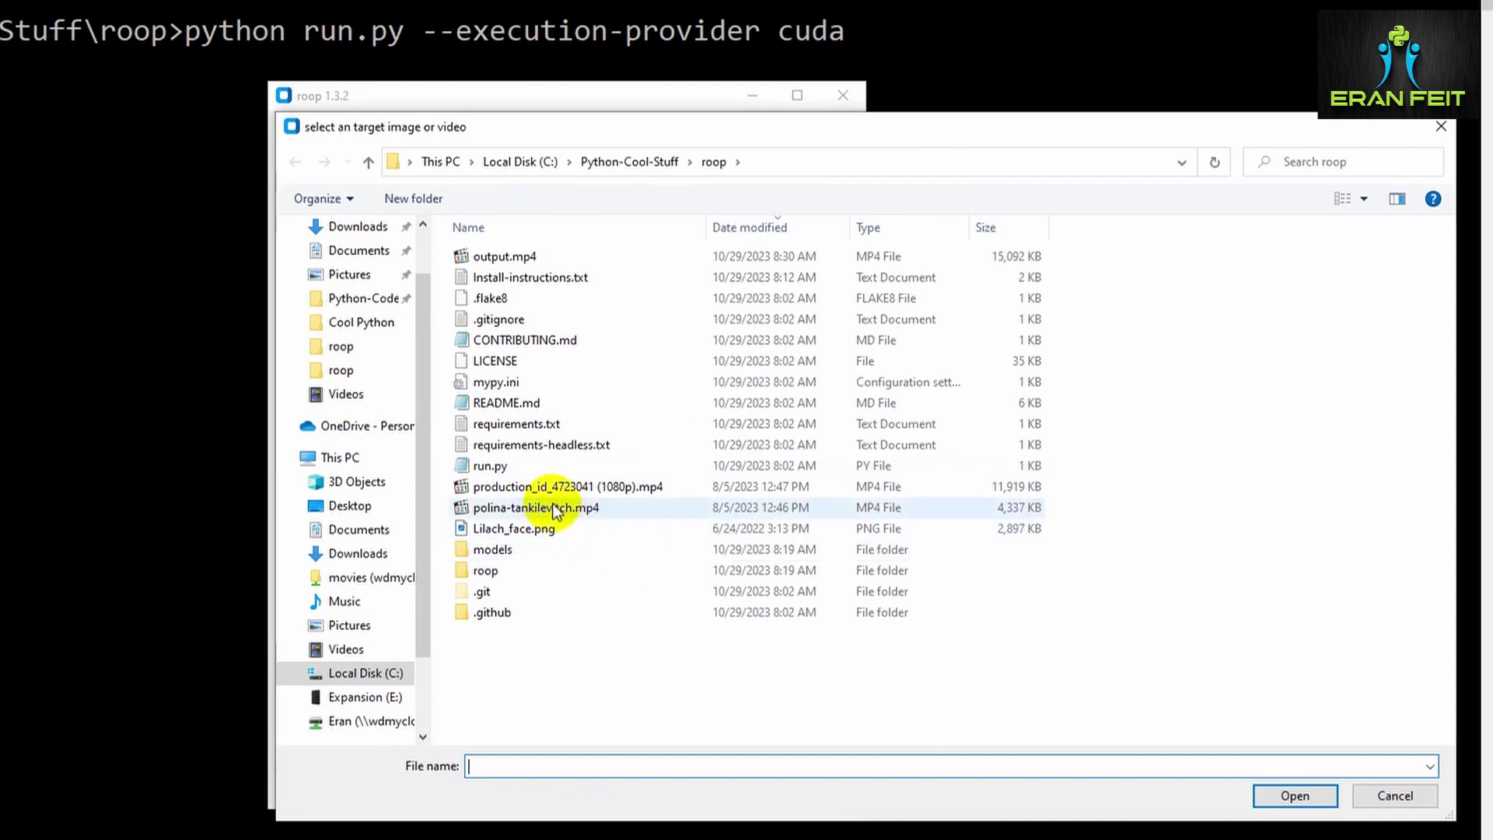
double_click(536, 508)
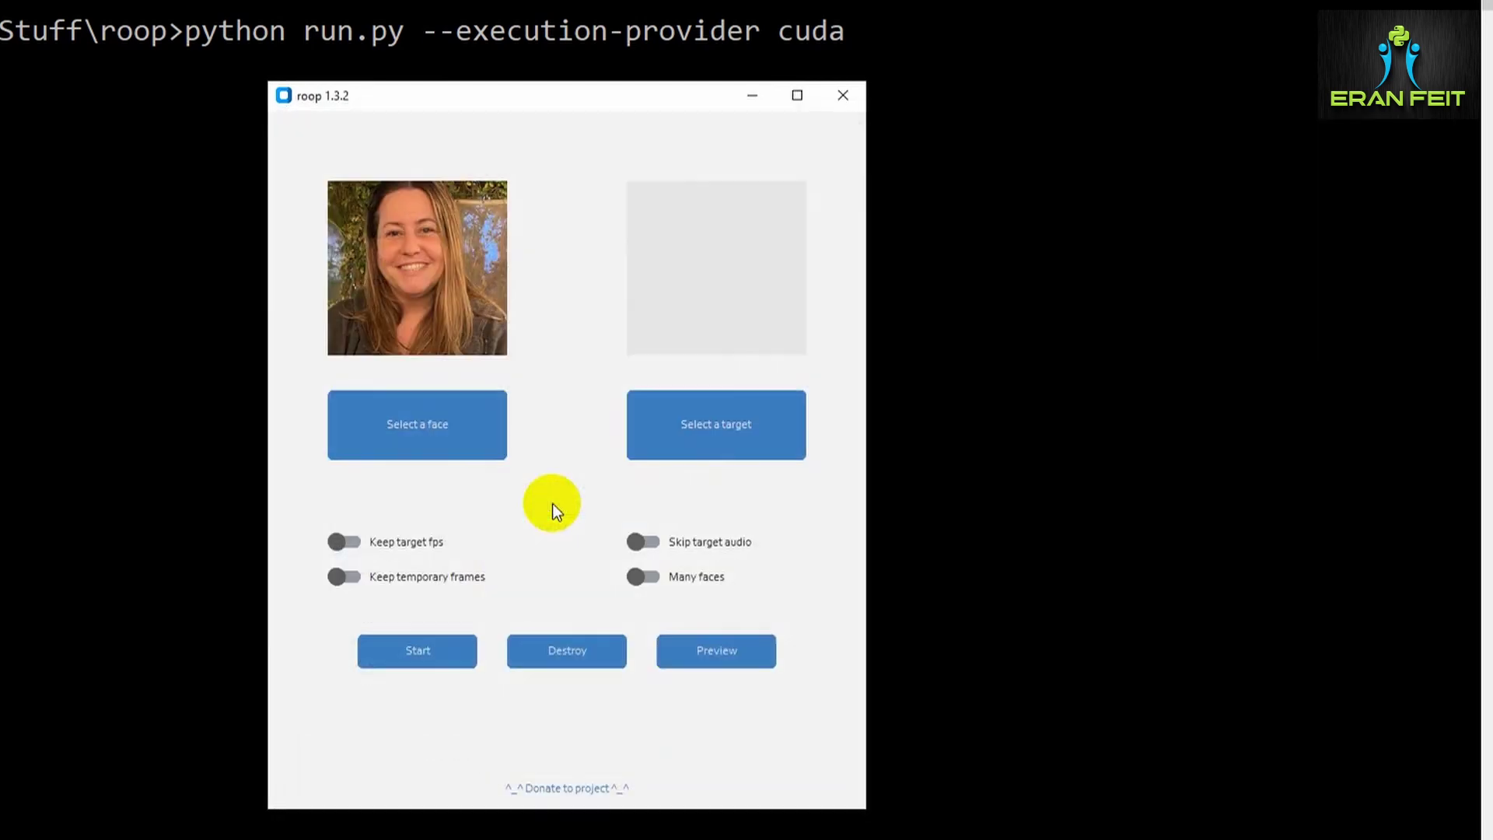
Start the swap and save the result under the new name output2.mp4
click(419, 649)
click(439, 726)
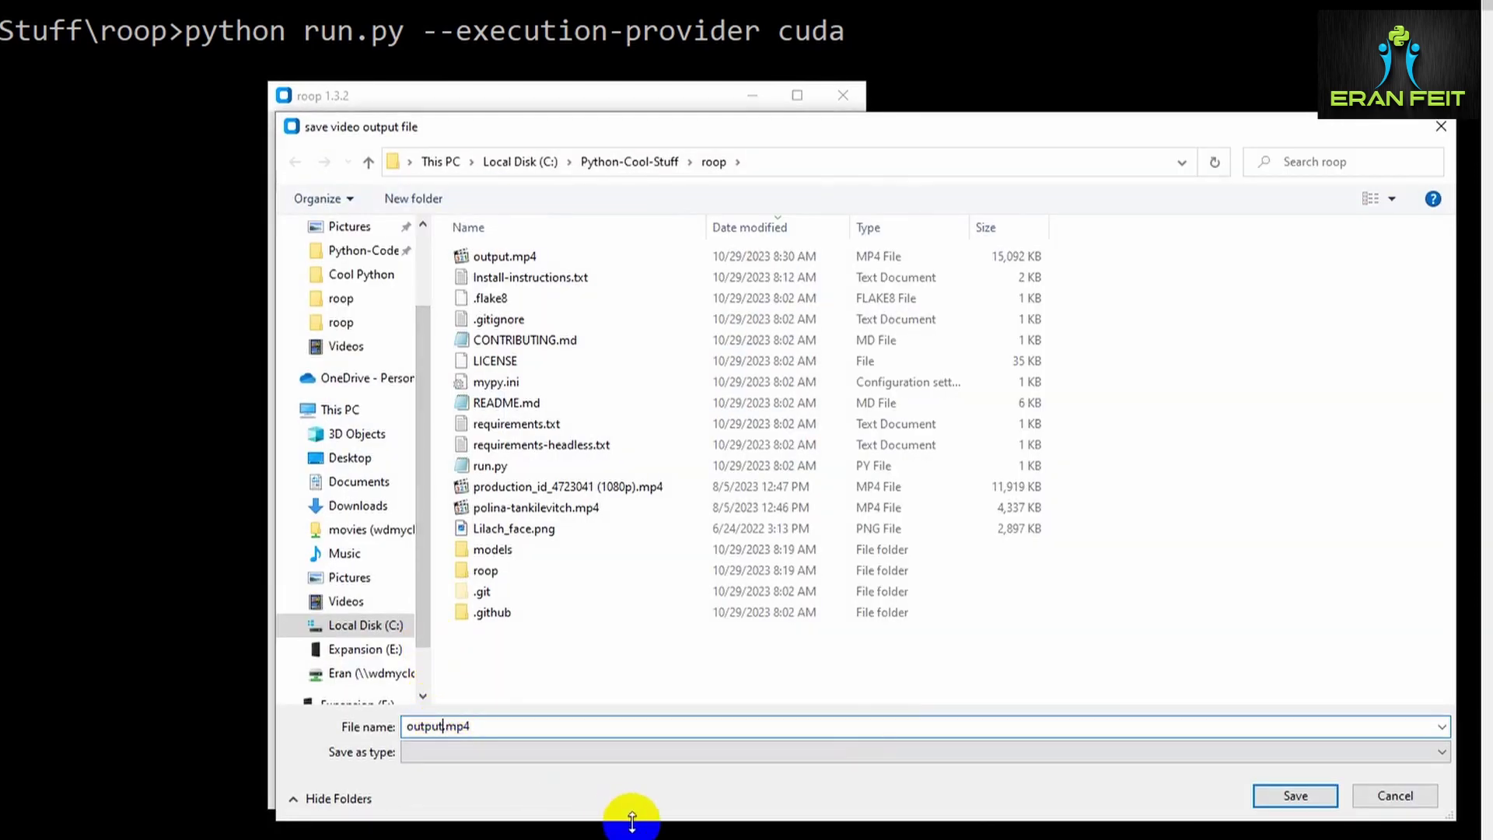
click(1295, 795)
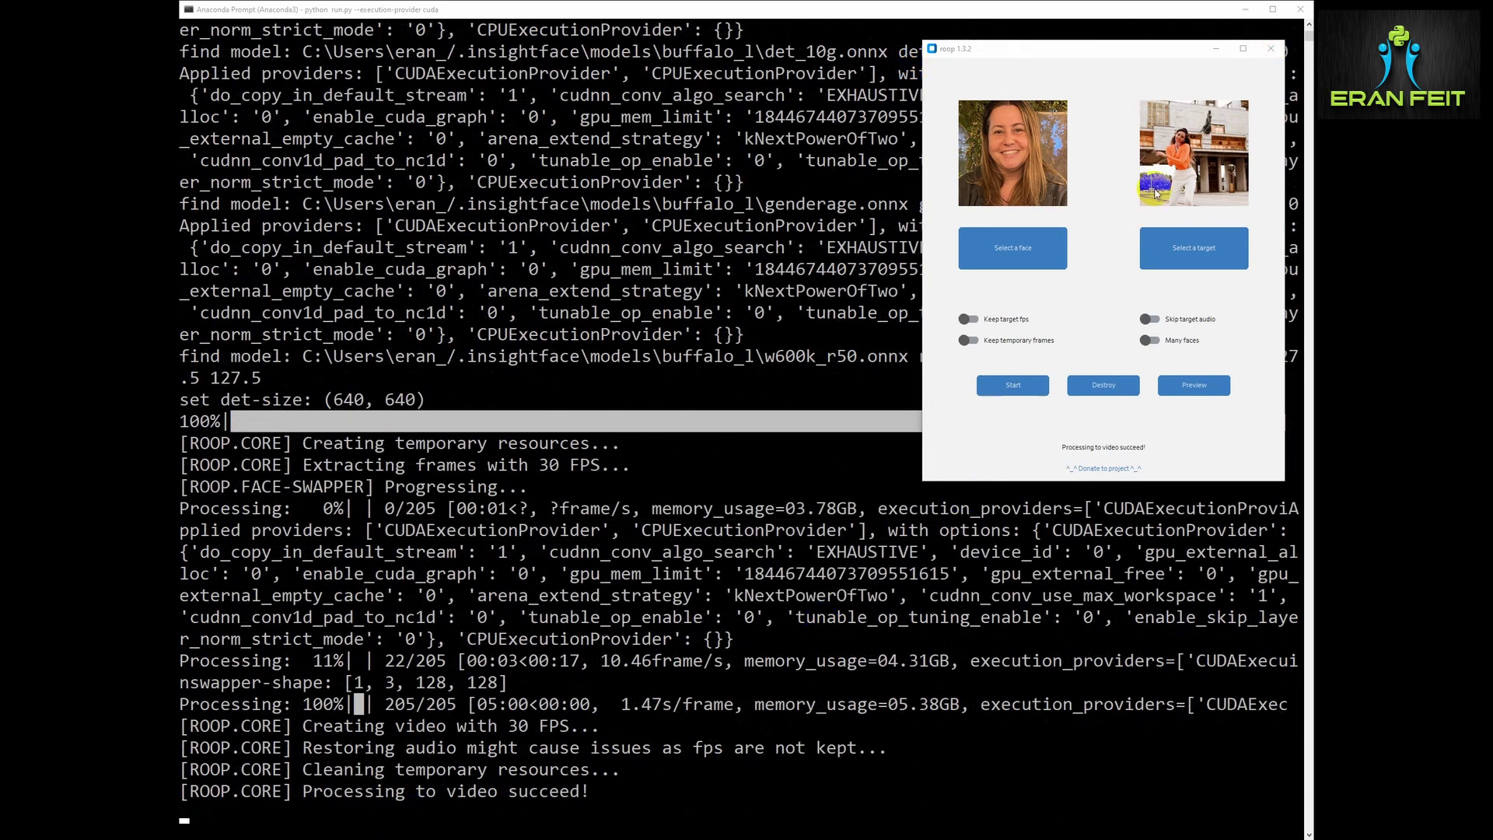
Close the Roop window once the GPU swap reports 'Processing to video succeed!'
click(1272, 53)
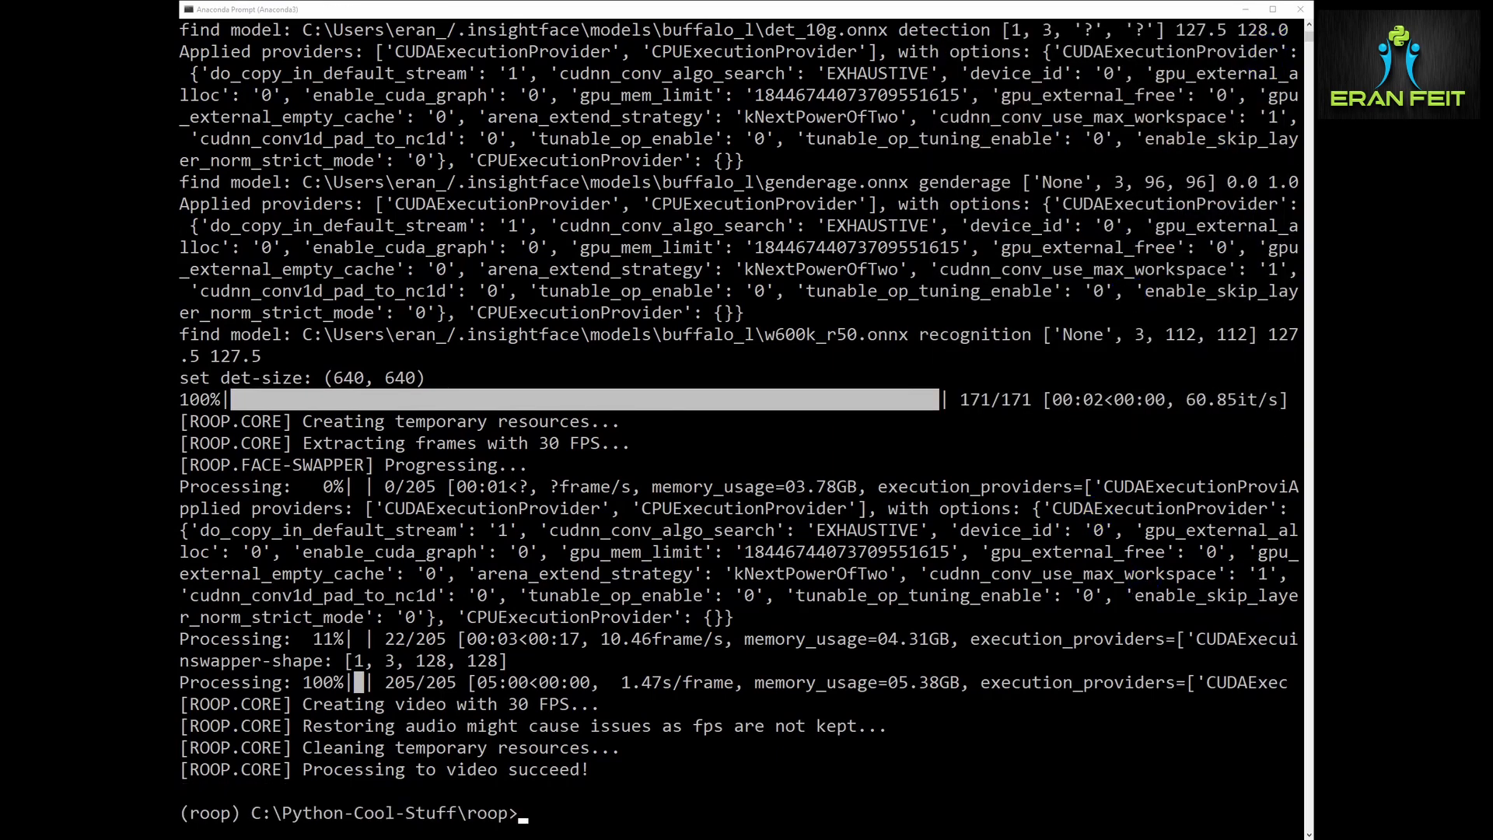
Play output2.mp4 from the C:\Python-Cool-Stuff\roop folder in File Explorer
key(alt+Tab)
drag(793, 104, 623, 117)
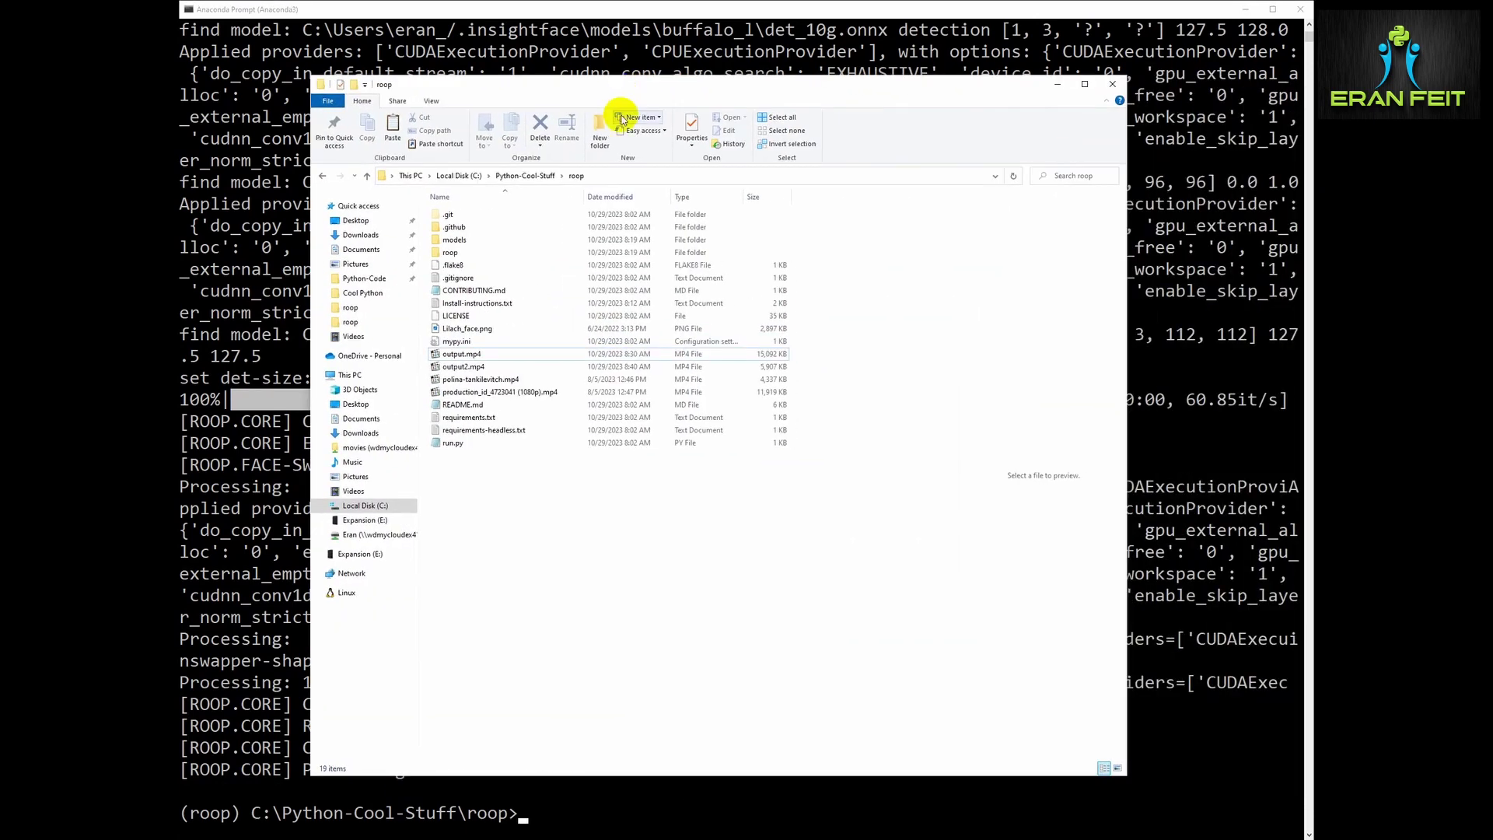
double_click(463, 367)
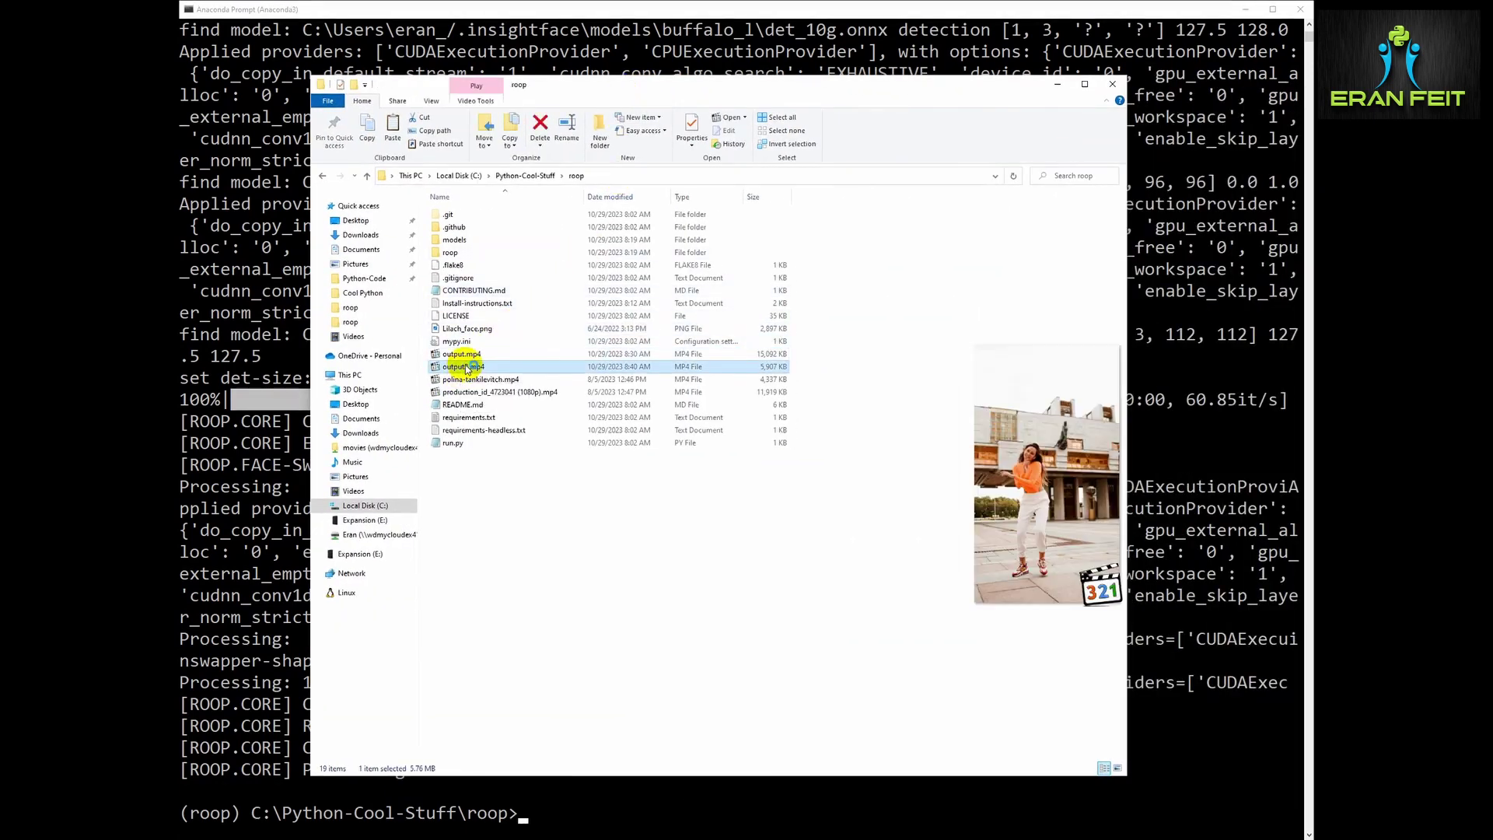